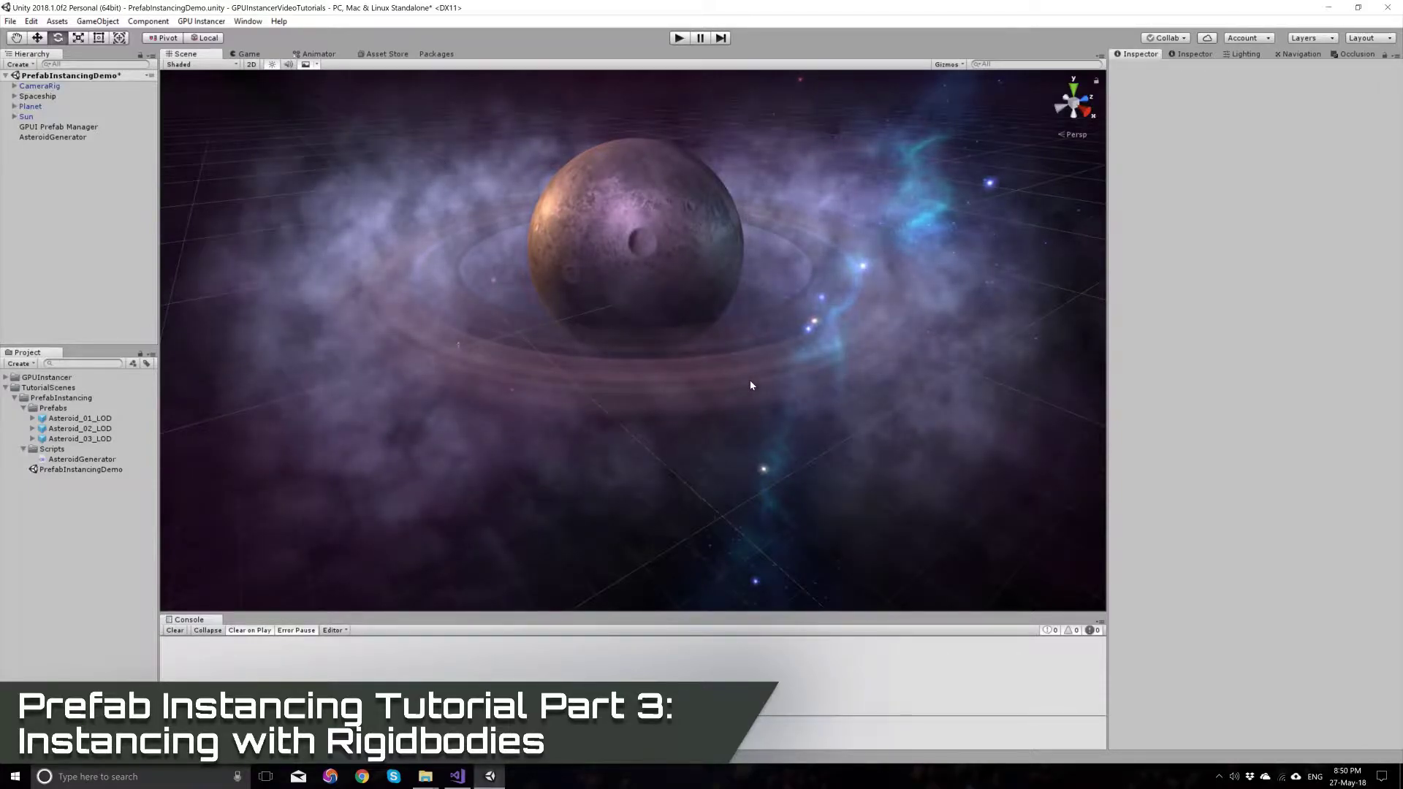
Orbit the Scene view so the planet's asteroid ring is seen edge-on
{"action": "left_click_drag", "start_coordinate": [553, 388], "coordinate": [512, 372], "text": "alt"}
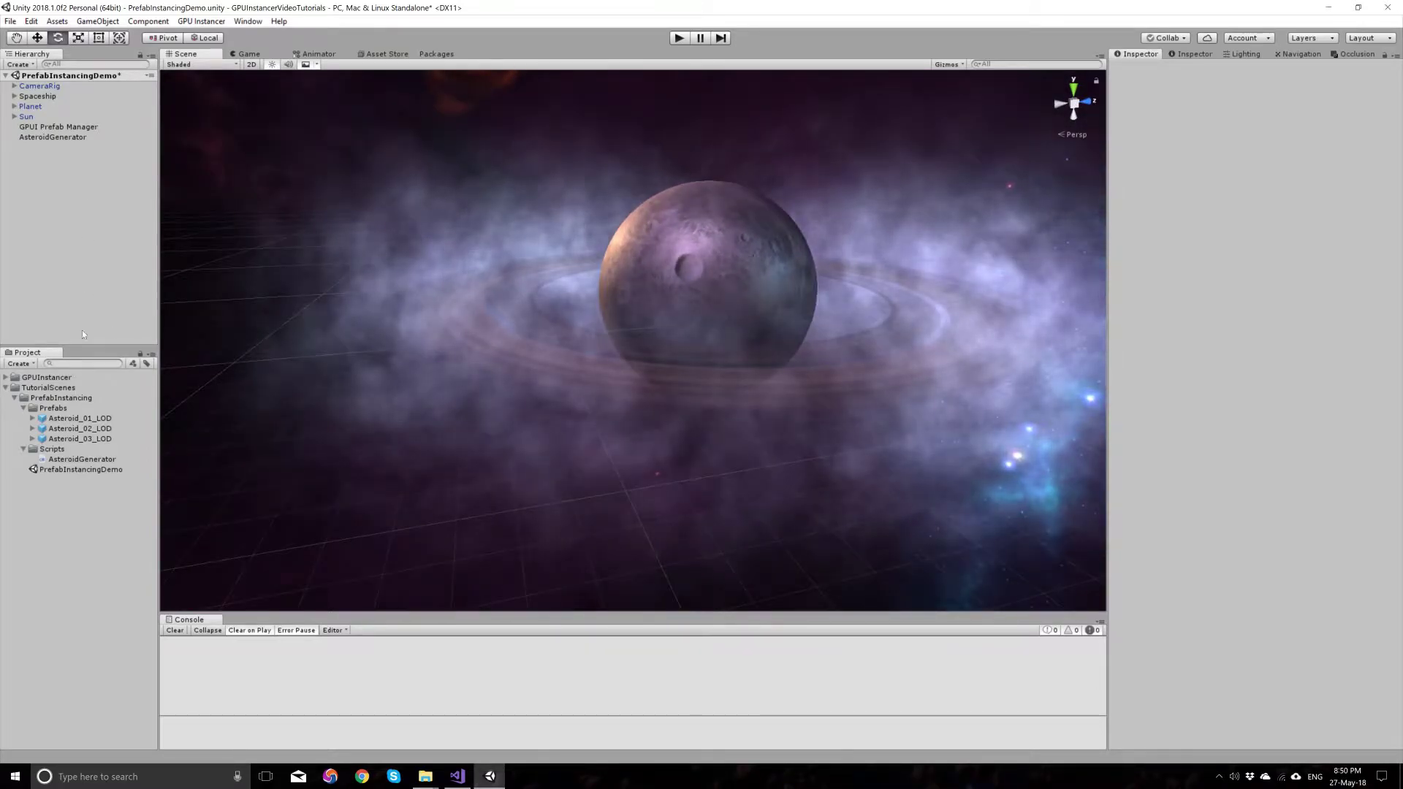
Enable Runtime Modifications for the Asteroid_02_LOD, Asteroid_03_LOD and Asteroid_01_LOD prototypes in GPUI Prefab Manager
{"action": "left_click", "coordinate": [48, 128]}
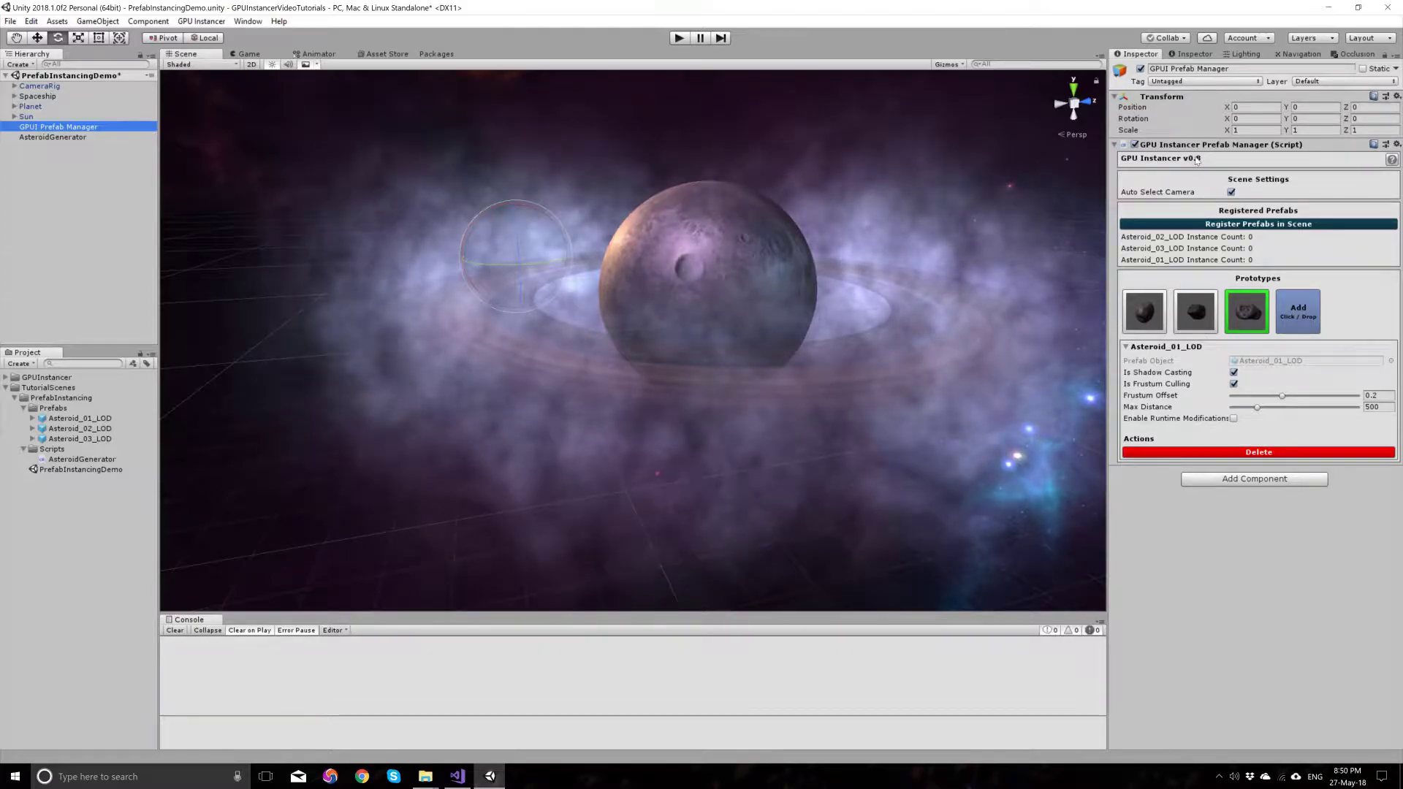
{"action": "left_click", "coordinate": [1144, 311]}
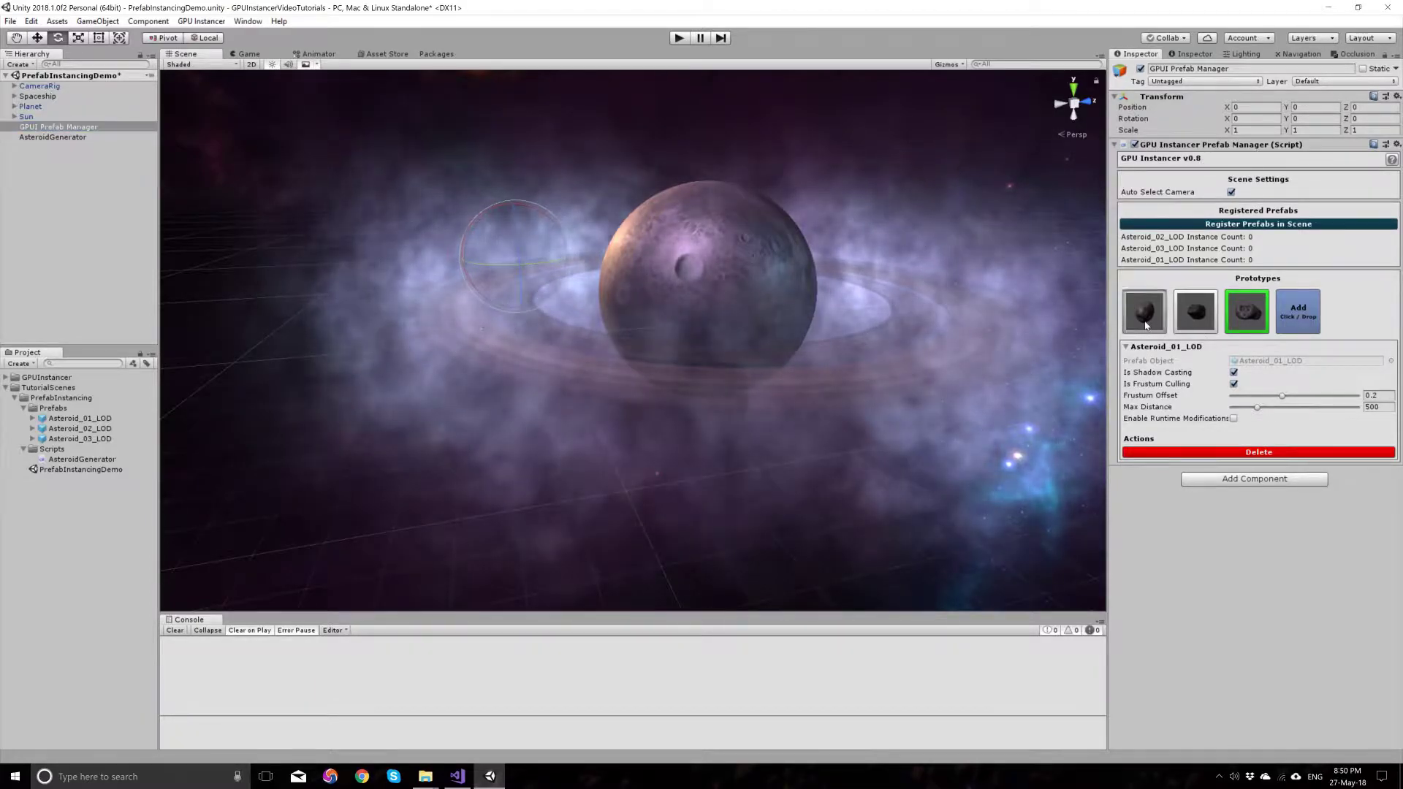
{"action": "left_click", "coordinate": [1234, 418]}
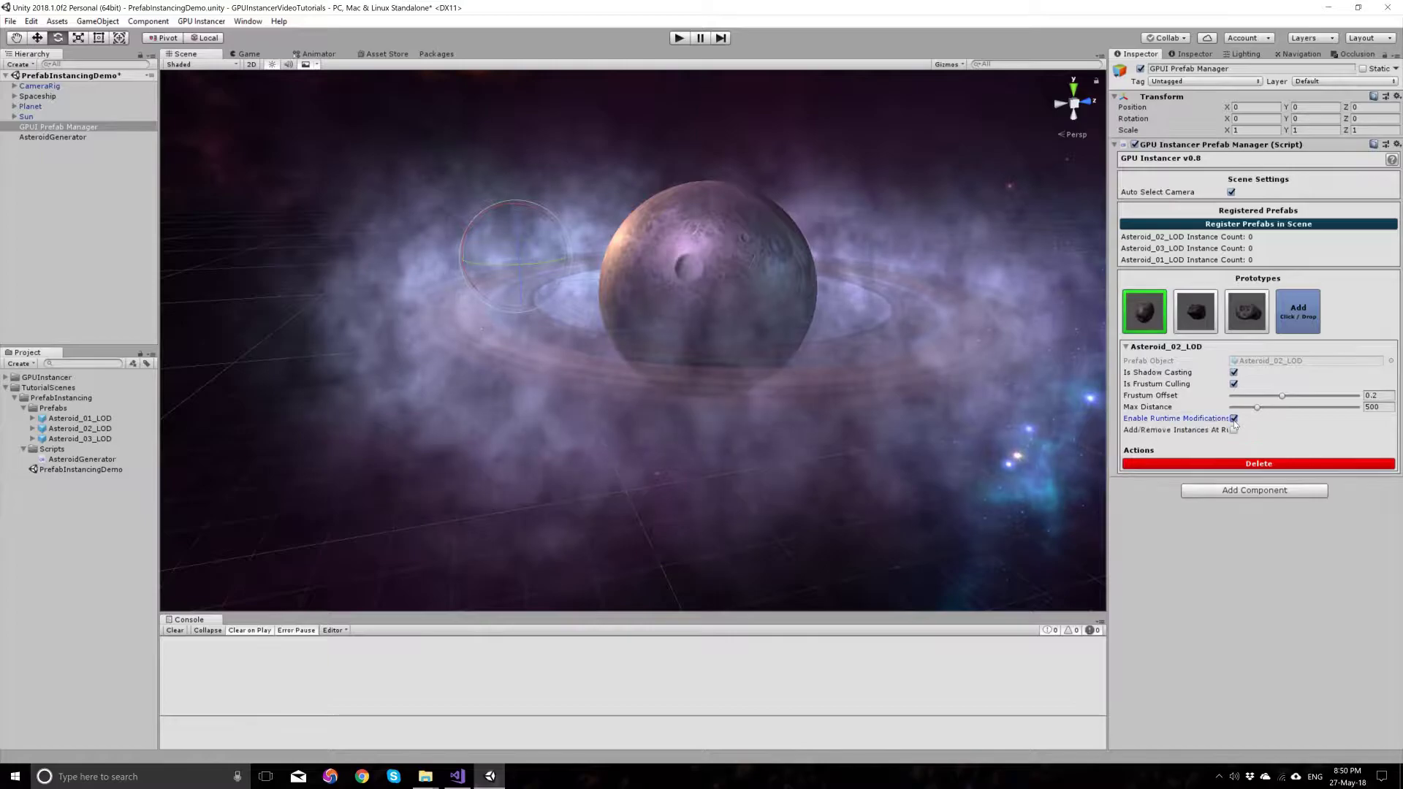
{"action": "left_click", "coordinate": [1195, 311]}
{"action": "left_click", "coordinate": [1233, 418]}
{"action": "left_click", "coordinate": [1247, 311]}
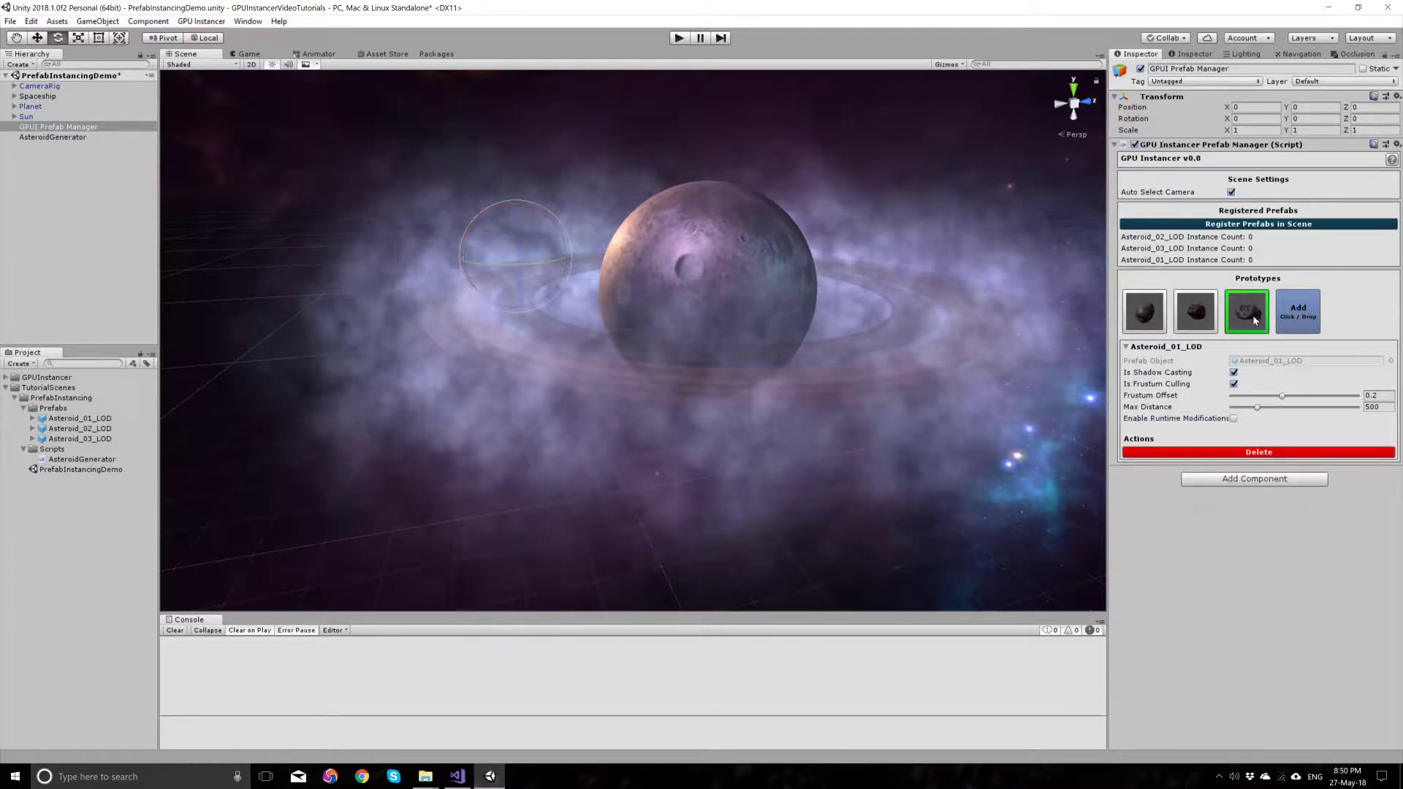
{"action": "left_click", "coordinate": [1233, 419]}
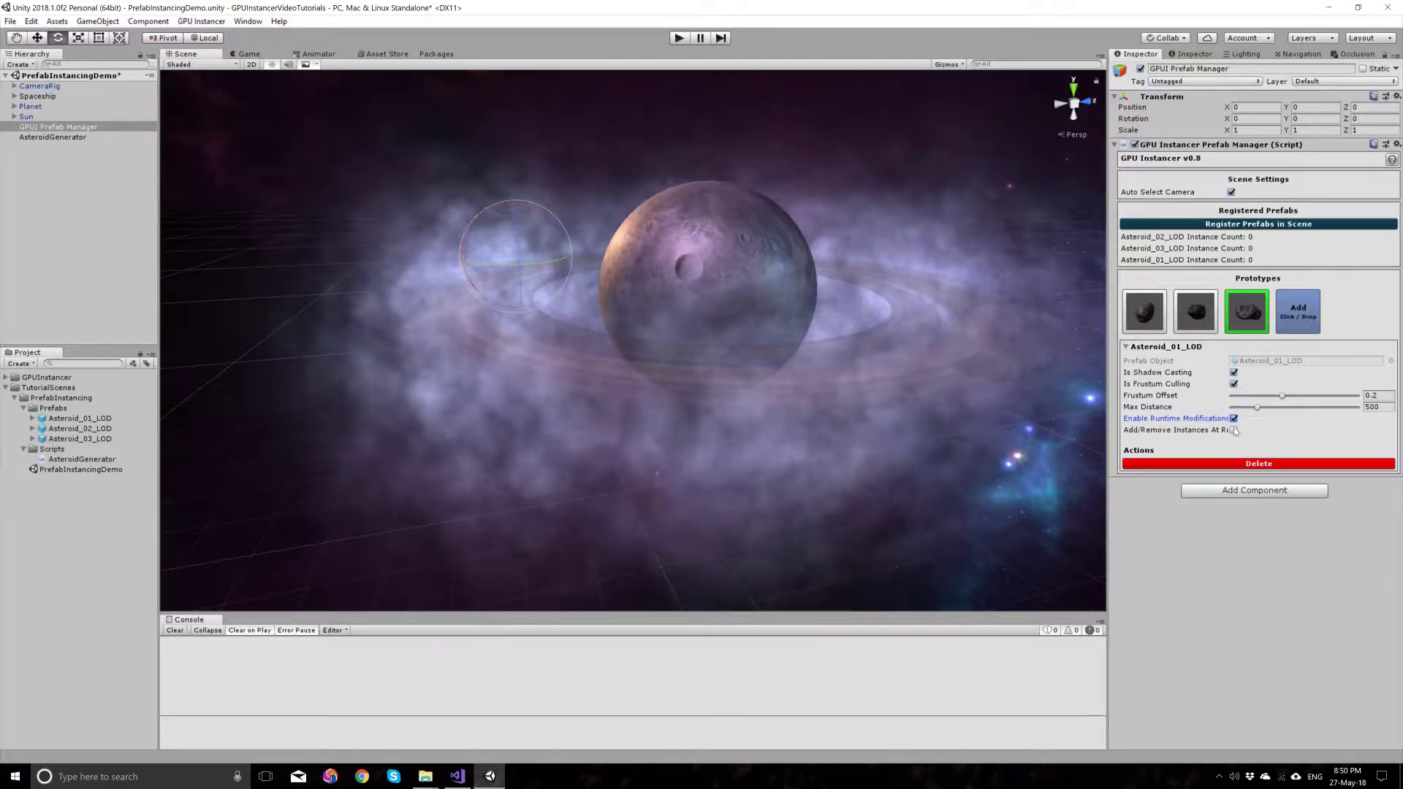
Add a Rigidbody component to all three asteroid prefabs at once
{"action": "left_click", "coordinate": [80, 418]}
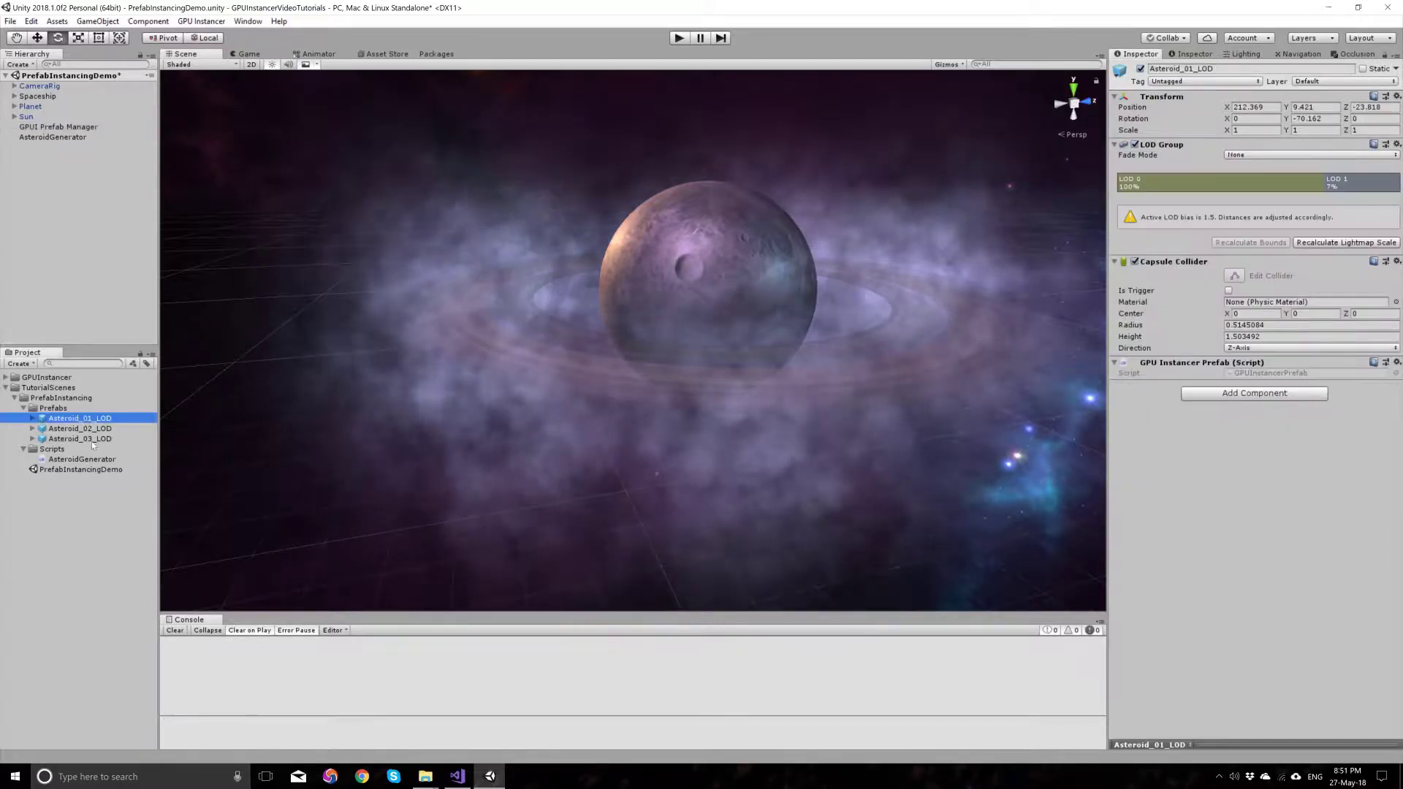
{"action": "left_click", "coordinate": [91, 439], "text": "shift"}
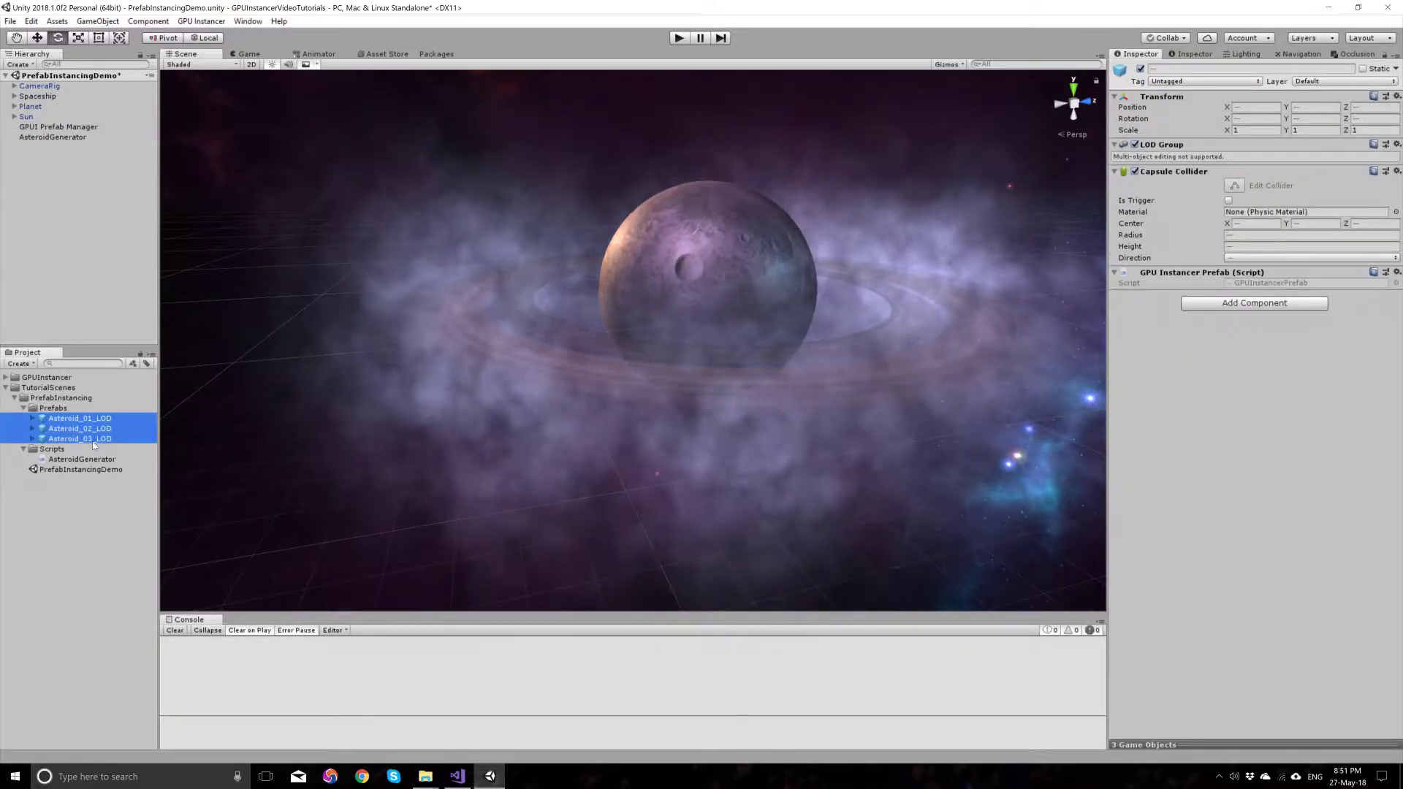
{"action": "left_click", "coordinate": [1257, 306]}
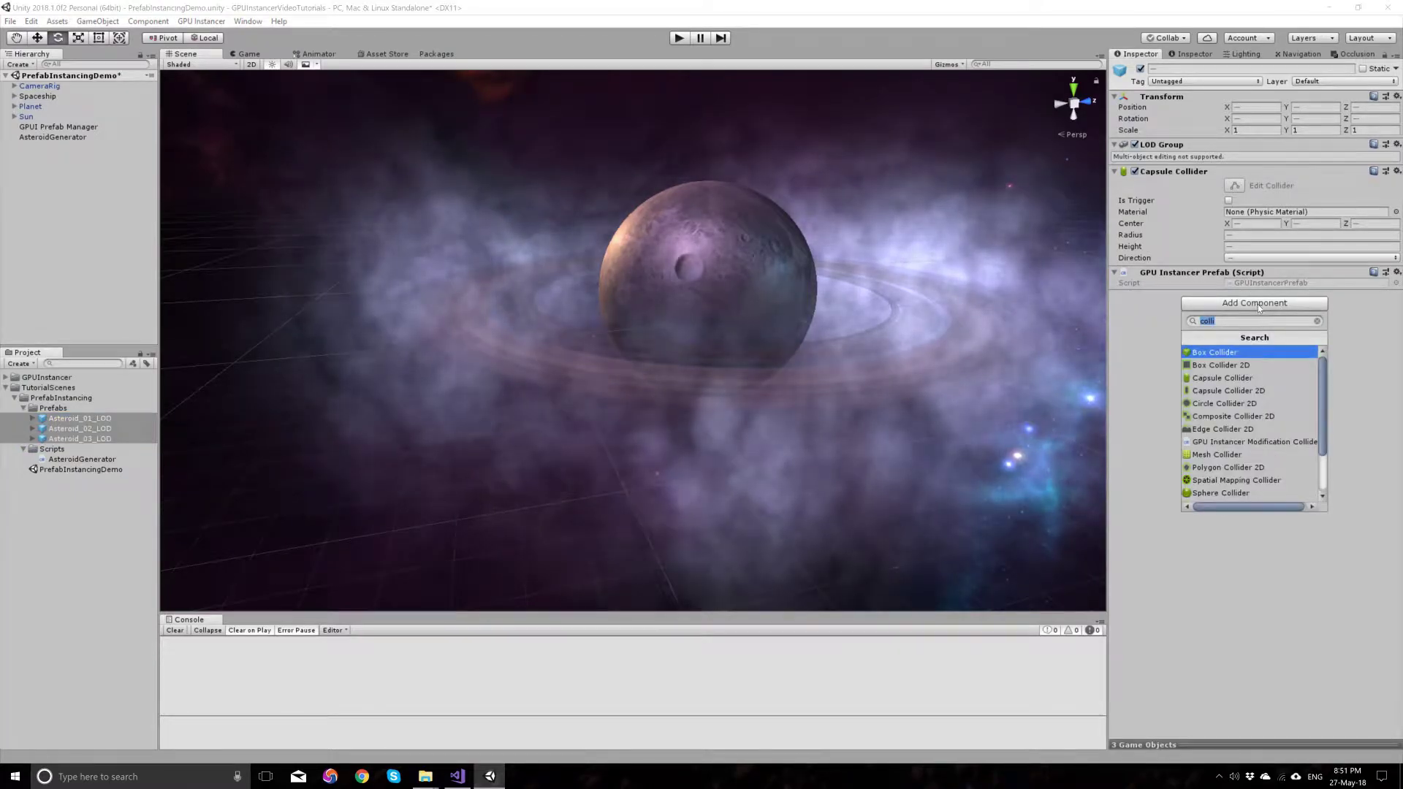
{"action": "type", "text": "rigi"}
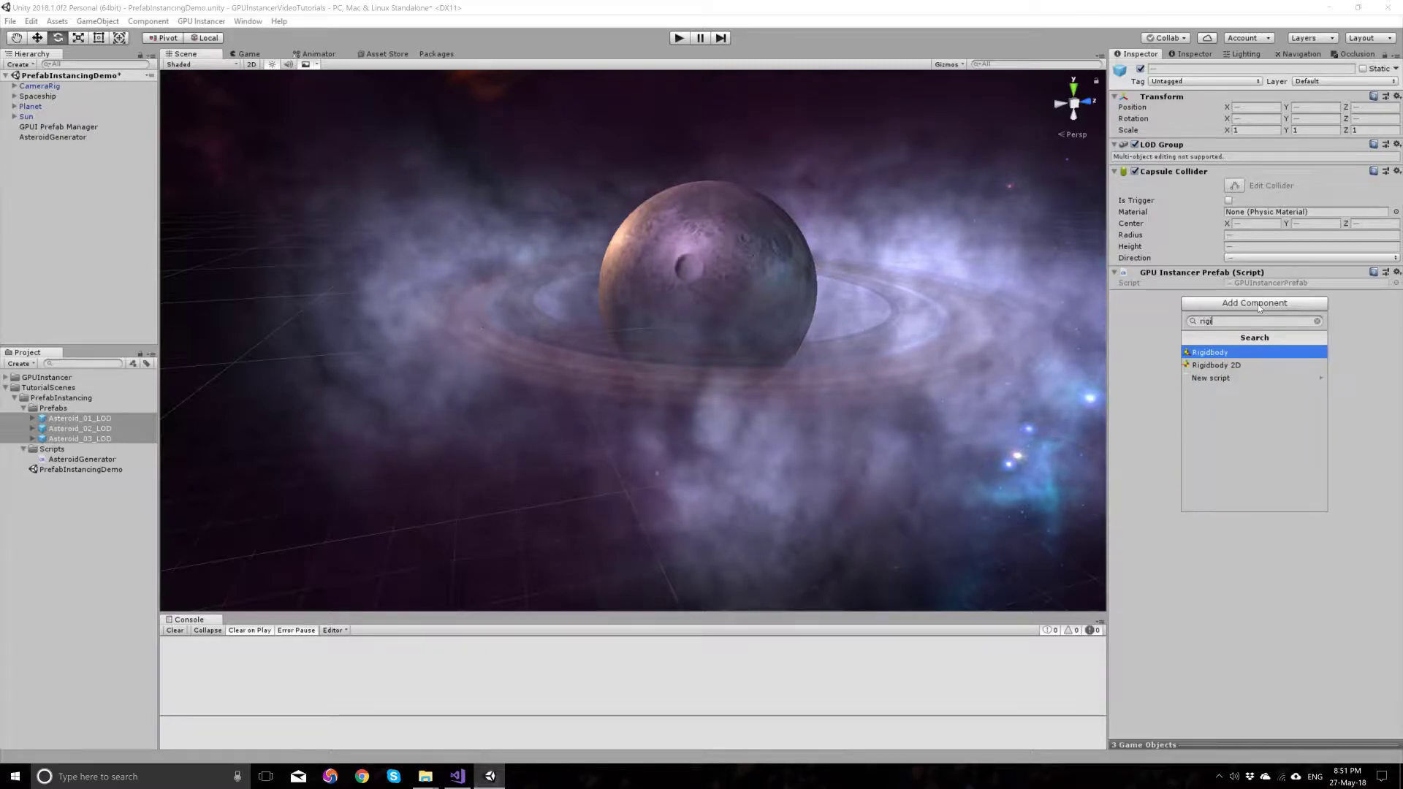
{"action": "key", "text": "Return"}
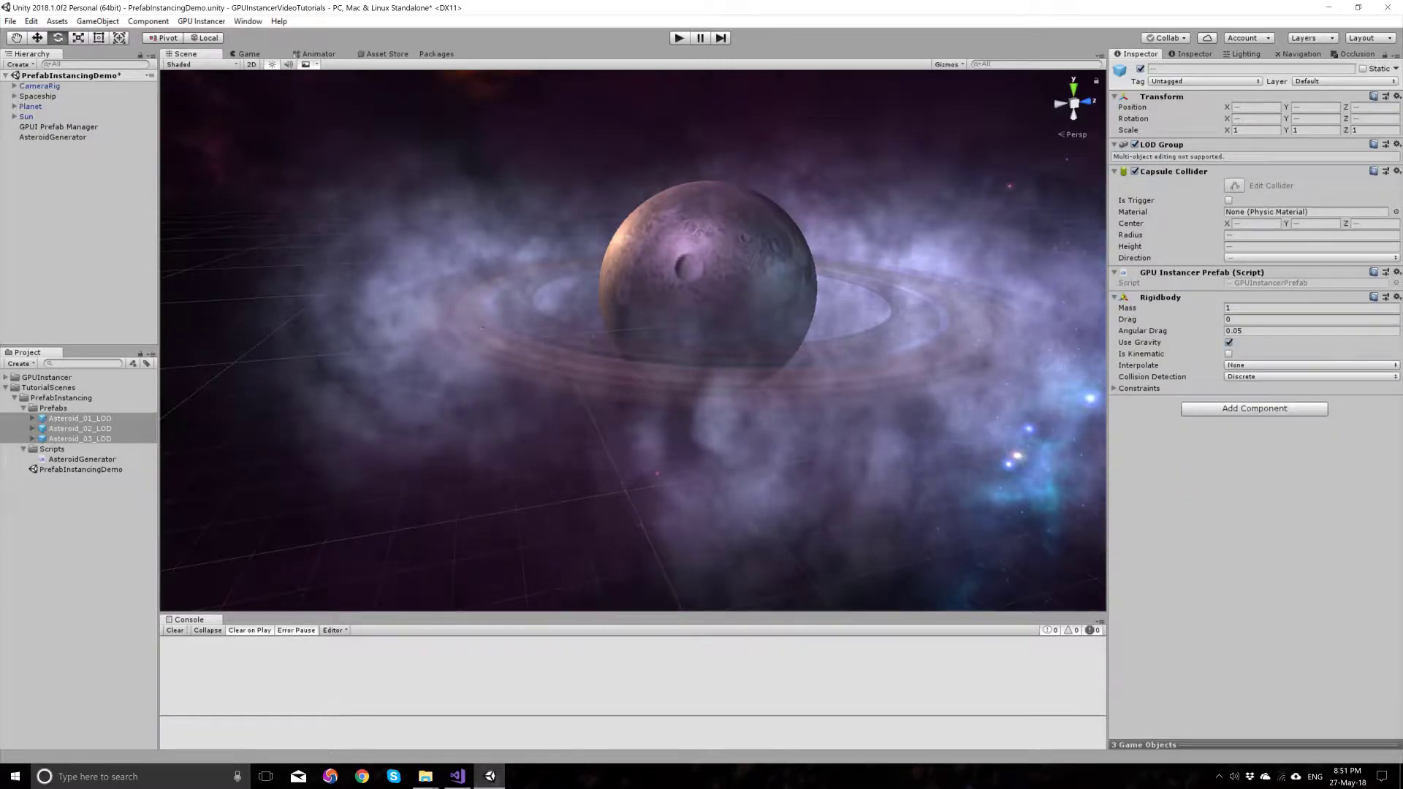
Set the Rigidbody Drag and Angular Drag to 0.5 and turn off Use Gravity
{"action": "left_click", "coordinate": [1308, 319]}
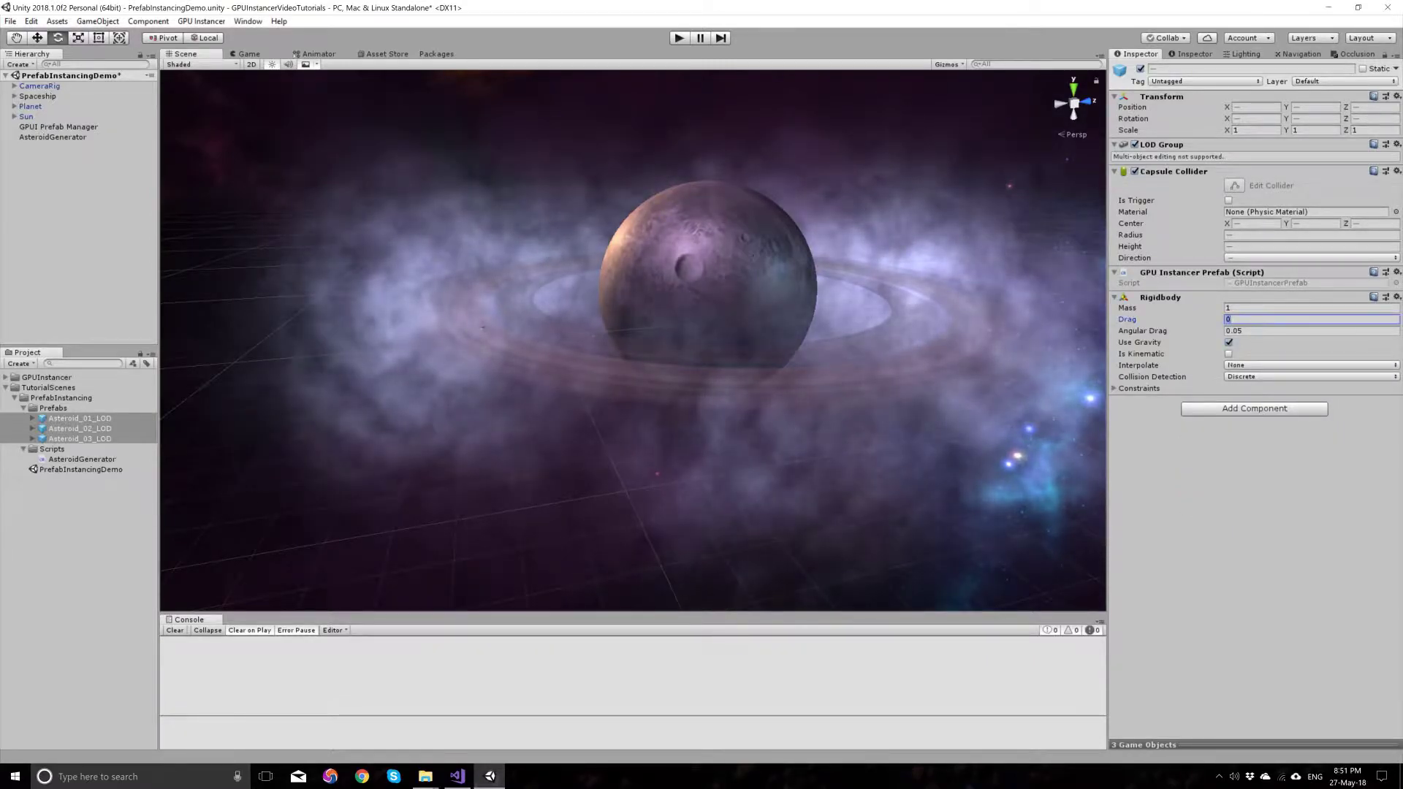
{"action": "type", "text": "0.5"}
{"action": "key", "text": "Tab"}
{"action": "type", "text": "0."}
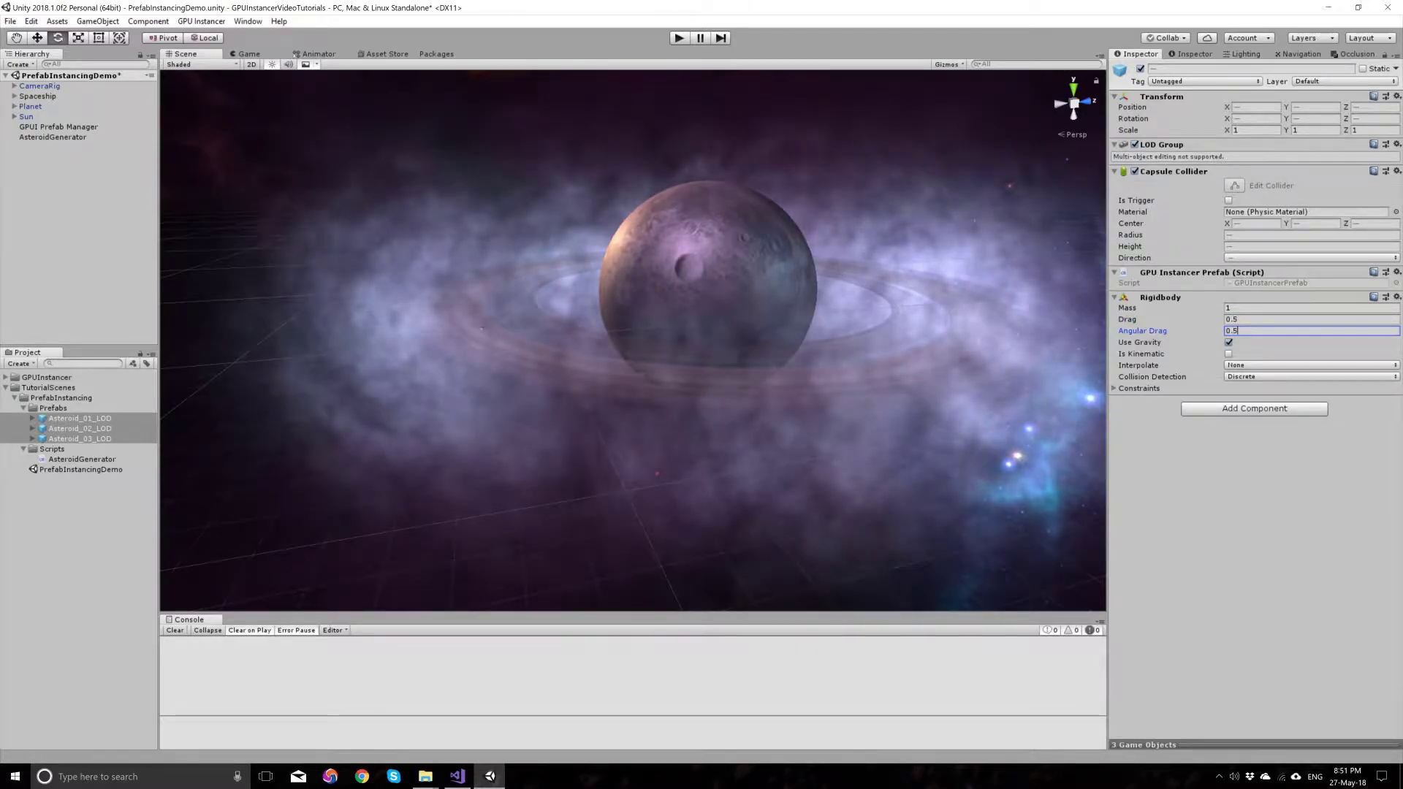
{"action": "left_click", "coordinate": [1228, 342]}
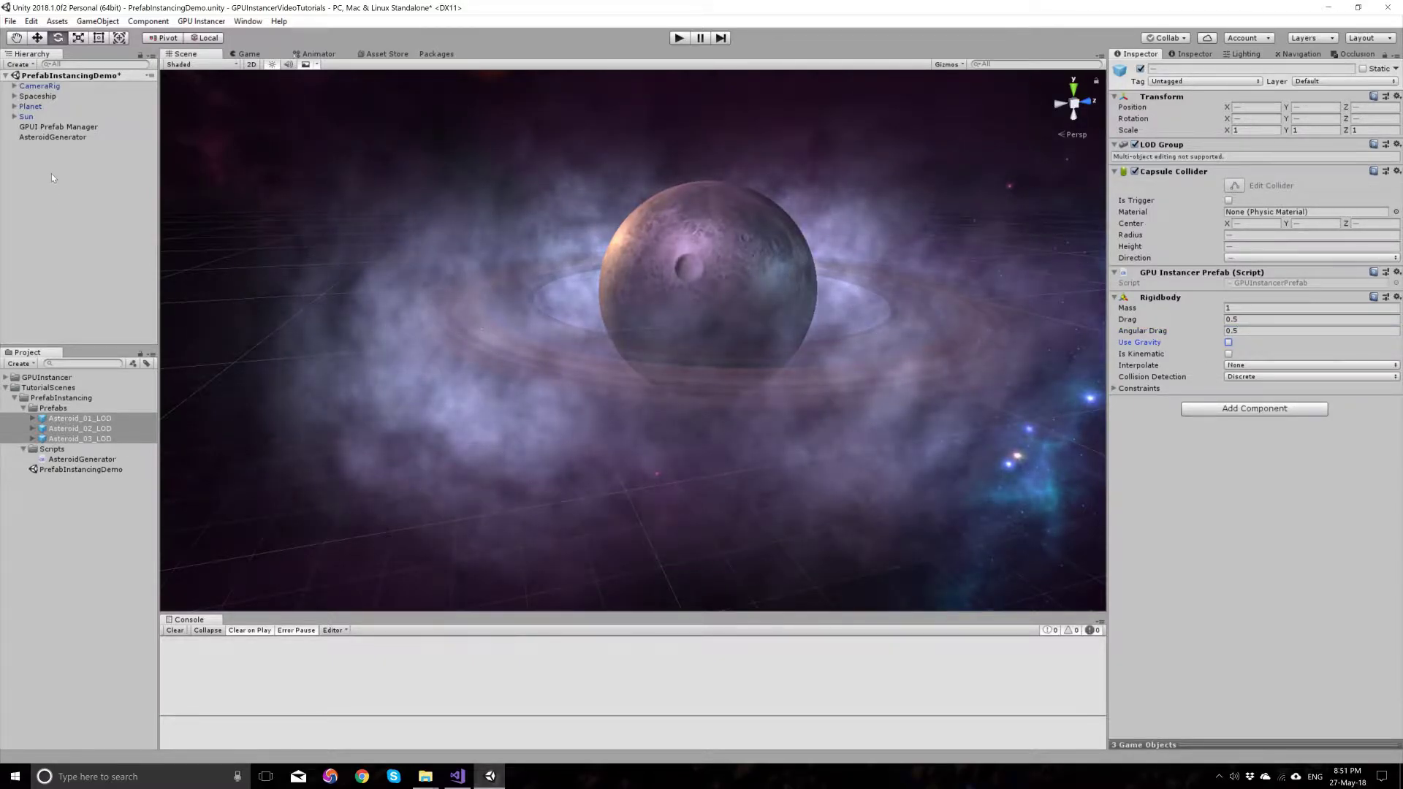
{"action": "left_click", "coordinate": [50, 128]}
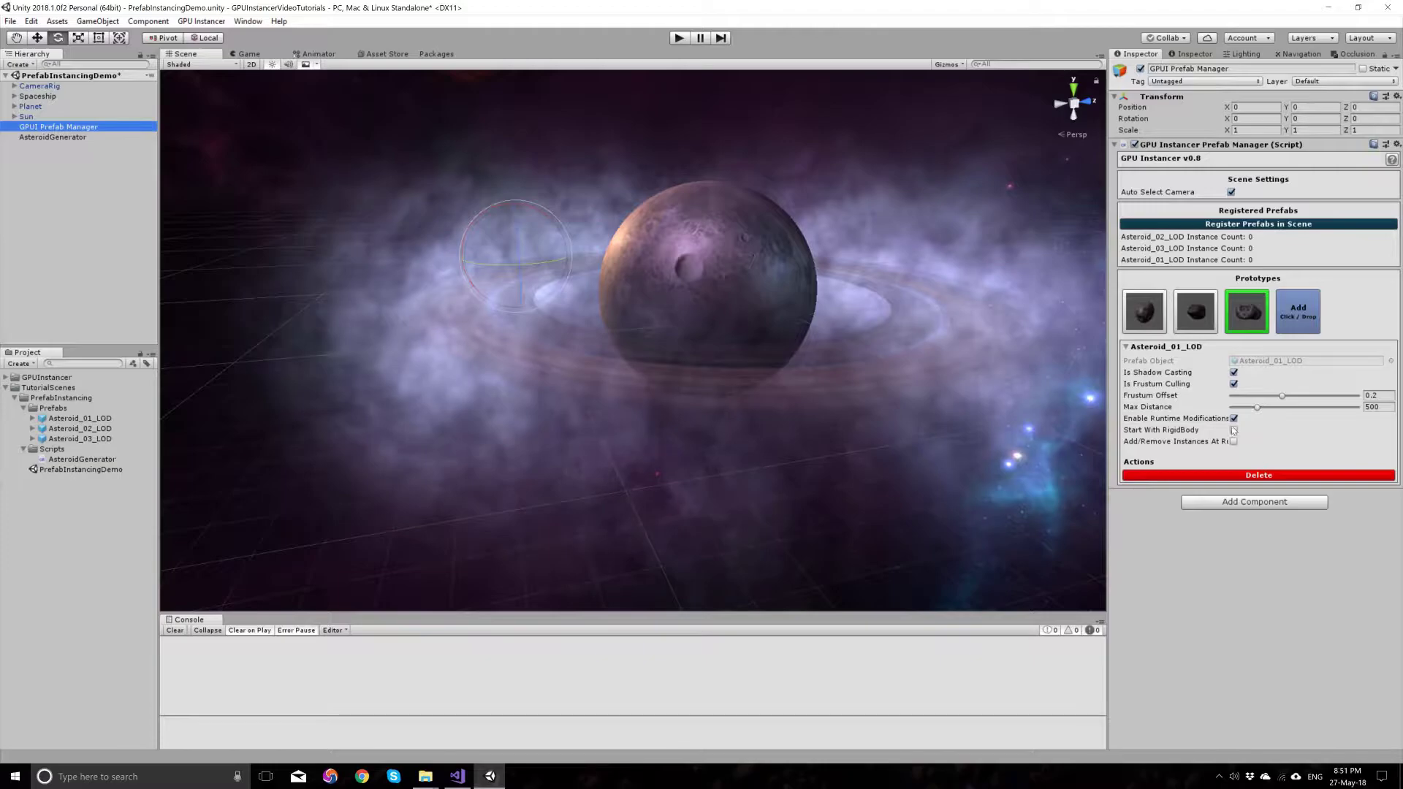
Review the Asteroid_03_LOD and Asteroid_02_LOD prototypes, then expand and select the Spaceship
{"action": "left_click", "coordinate": [1195, 313]}
{"action": "left_click", "coordinate": [1143, 318]}
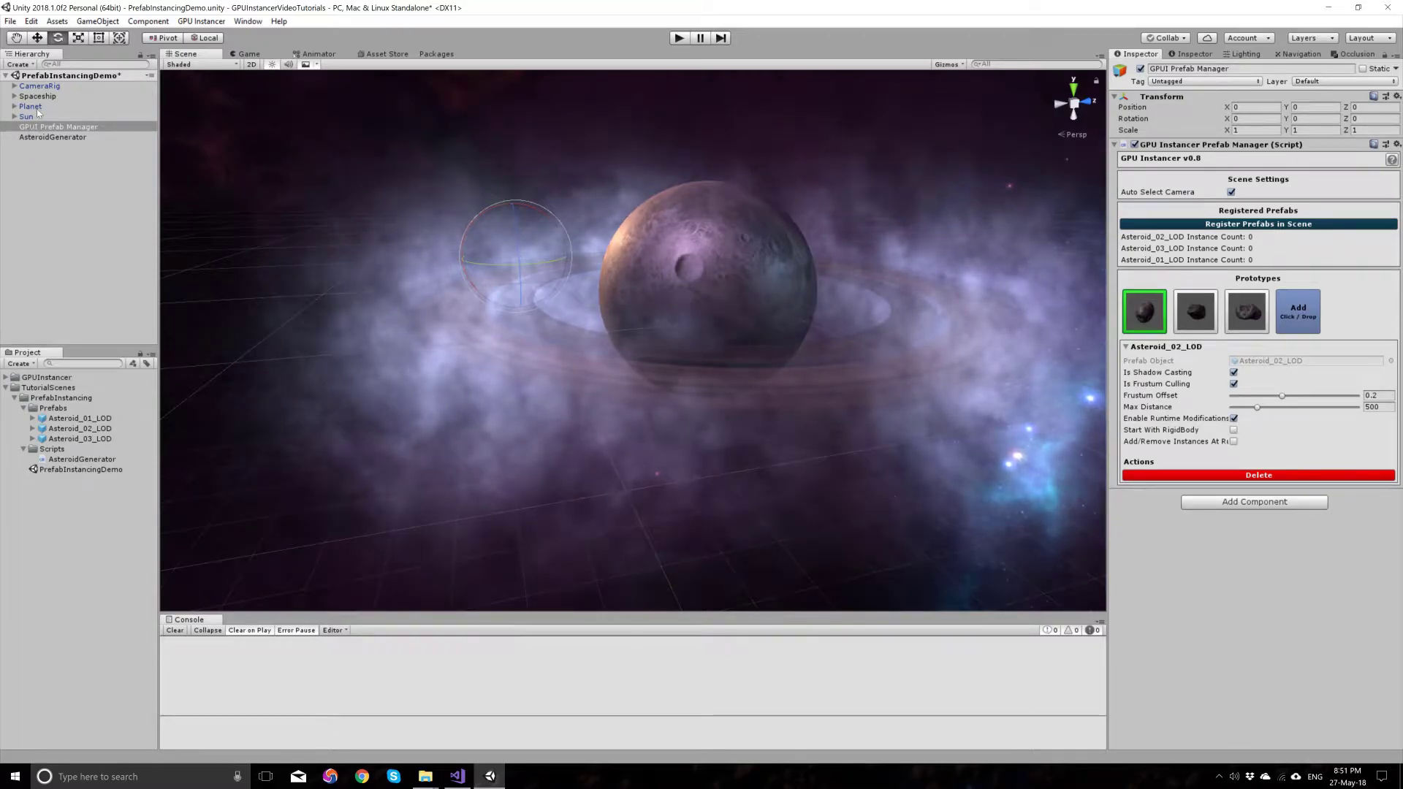
{"action": "left_click", "coordinate": [16, 98]}
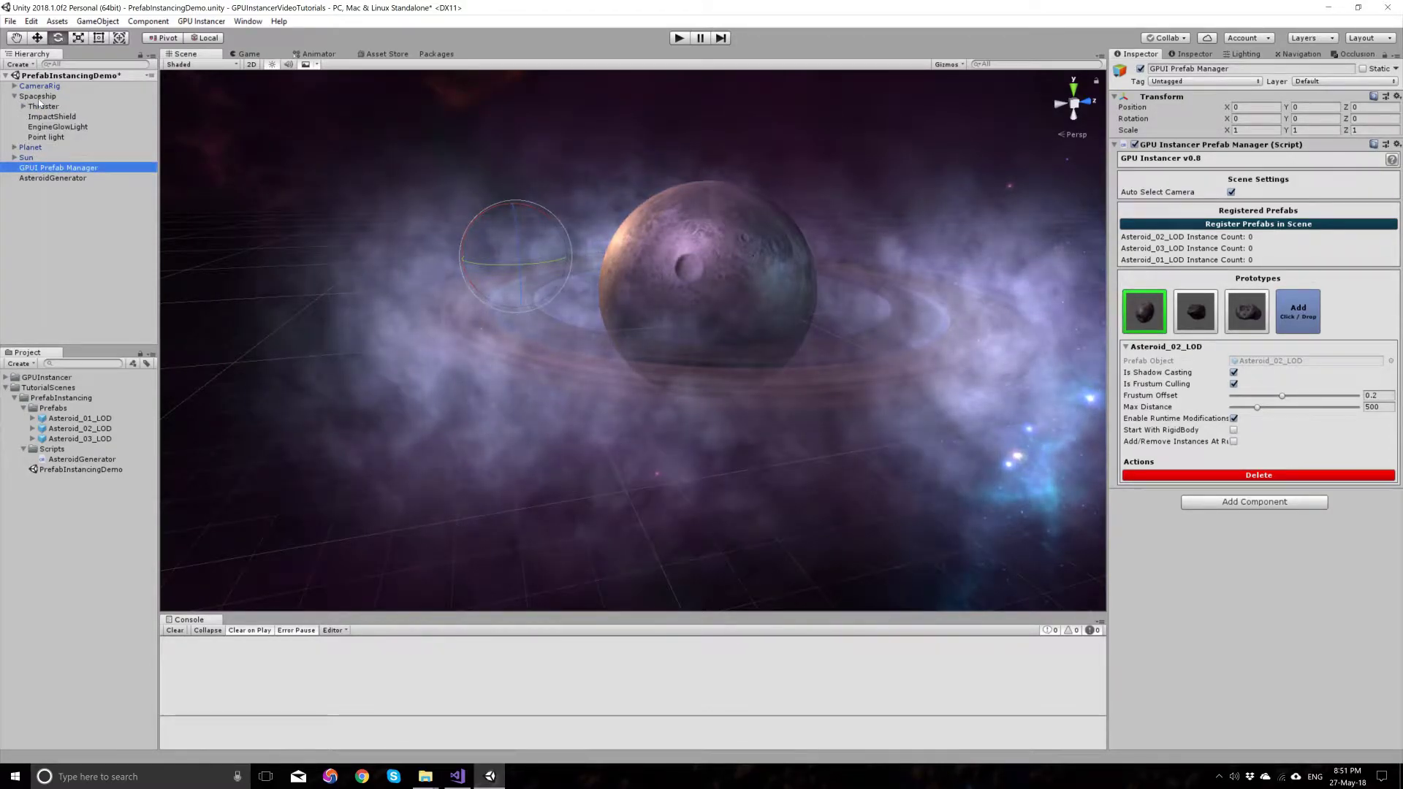
{"action": "left_click", "coordinate": [40, 97]}
Create an empty child of Spaceship named DeInstancingSphere and frame it in the Scene view
{"action": "right_click", "coordinate": [41, 98]}
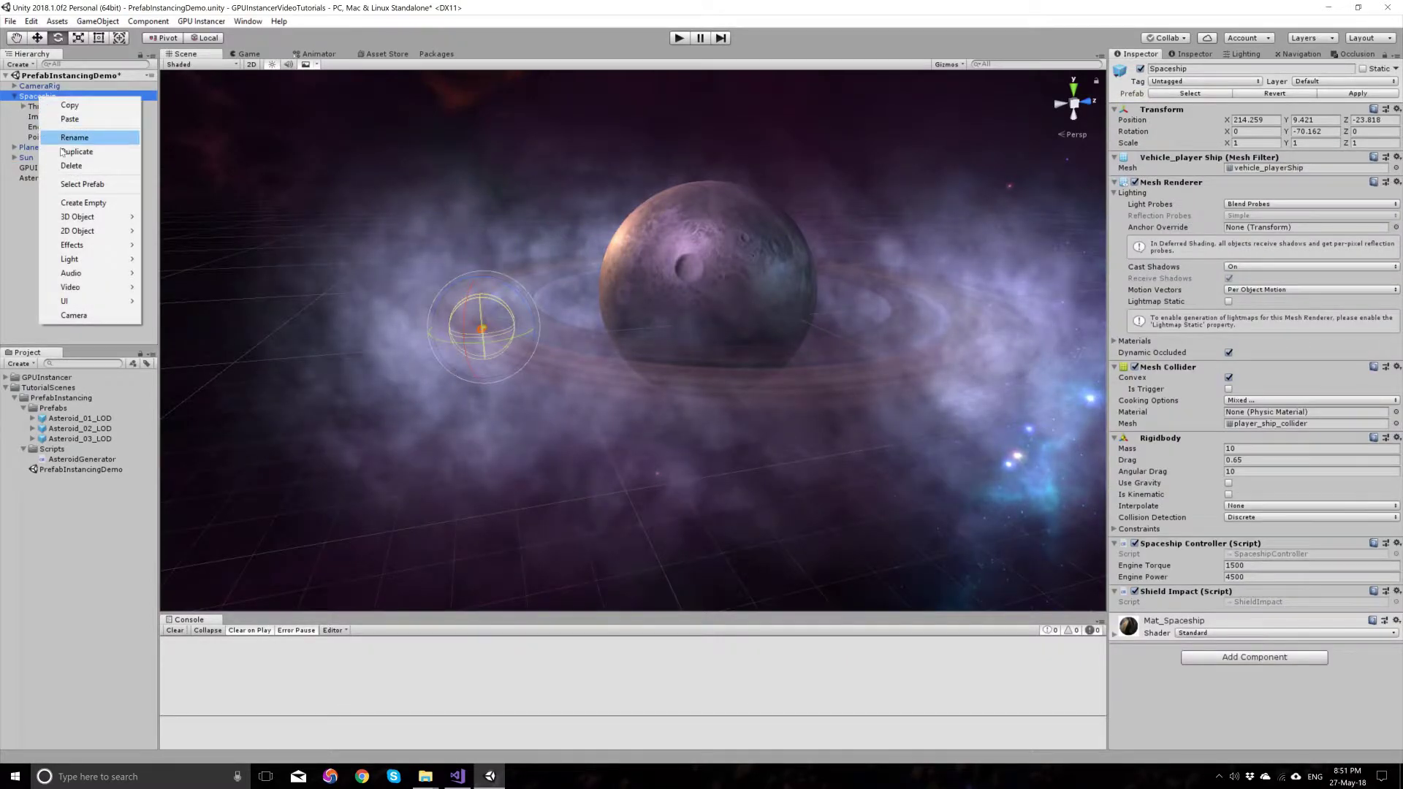
{"action": "left_click", "coordinate": [78, 204]}
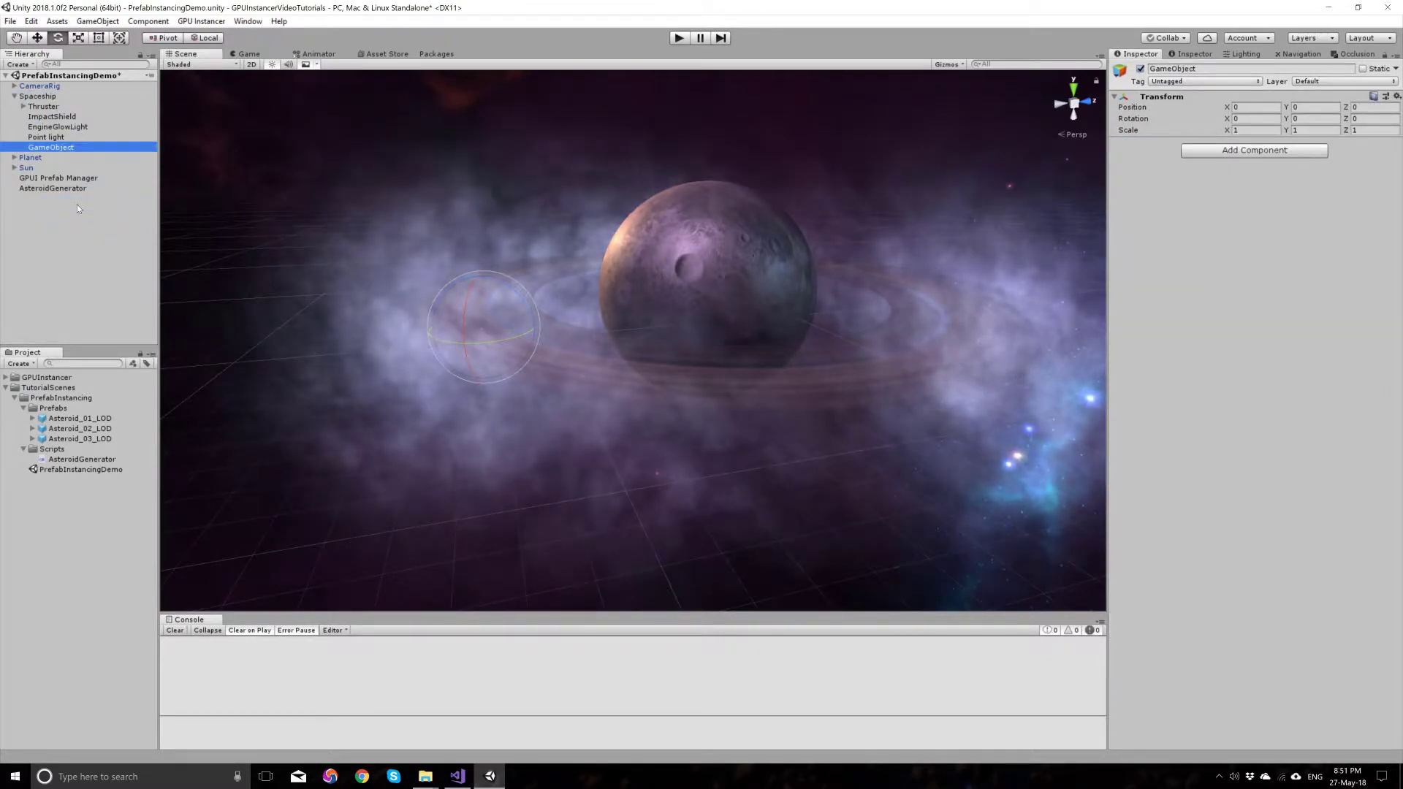
{"action": "double_click", "coordinate": [41, 148]}
{"action": "left_click", "coordinate": [50, 150]}
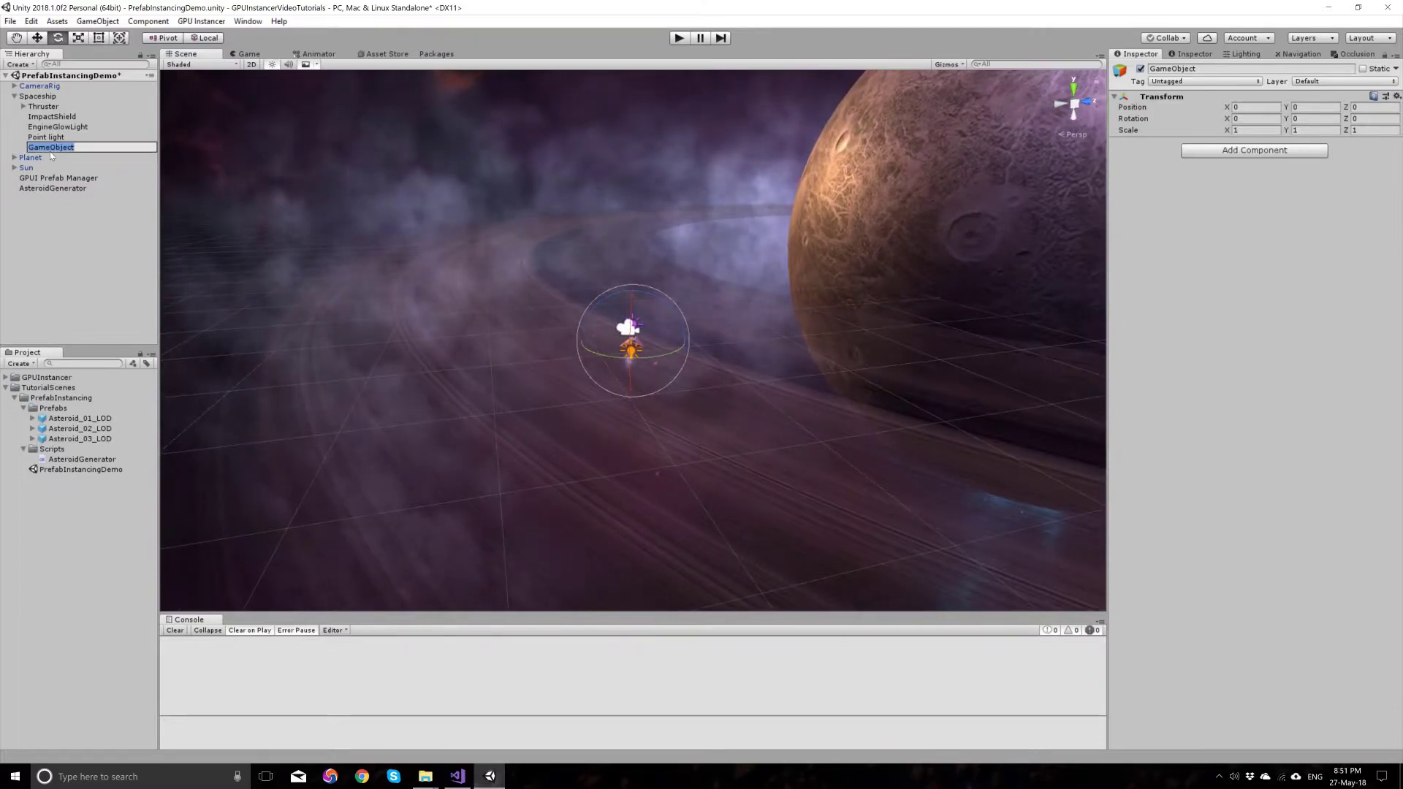
{"action": "type", "text": "DeInsa"}
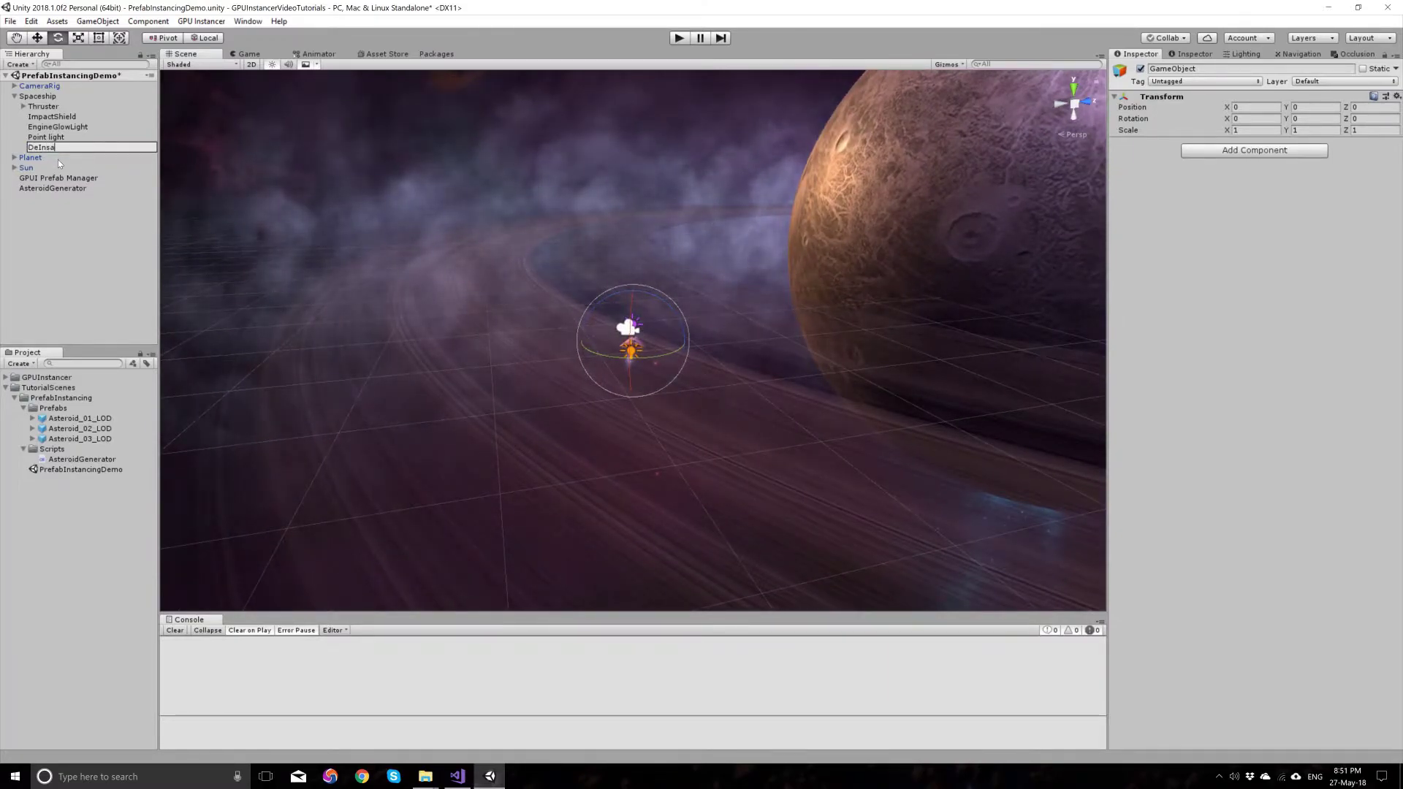
{"action": "key", "text": "BackSpace"}
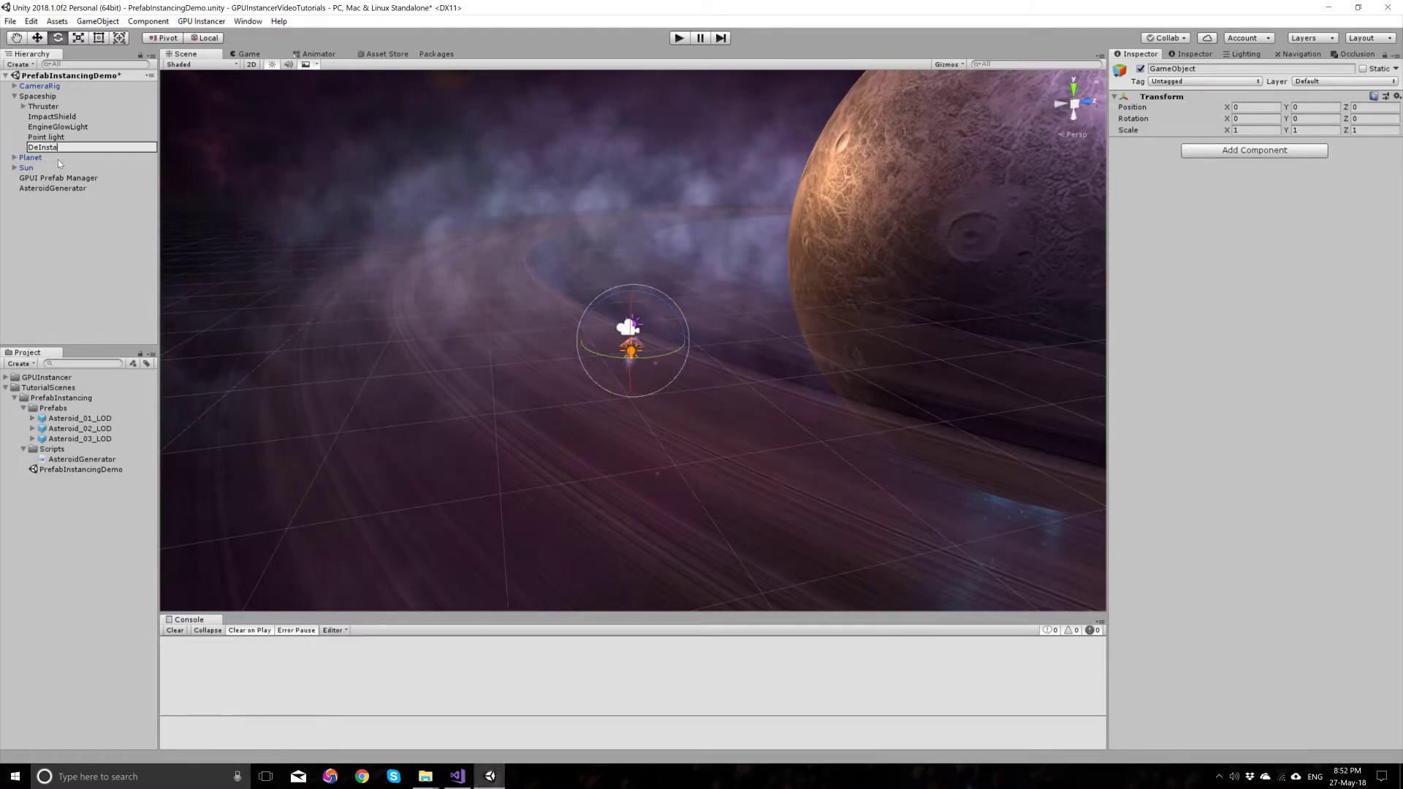
{"action": "type", "text": "tancing S"}
{"action": "key", "text": "BackSpace"}
{"action": "key", "text": "BackSpace"}
{"action": "type", "text": "Sphere"}
{"action": "key", "text": "Return"}
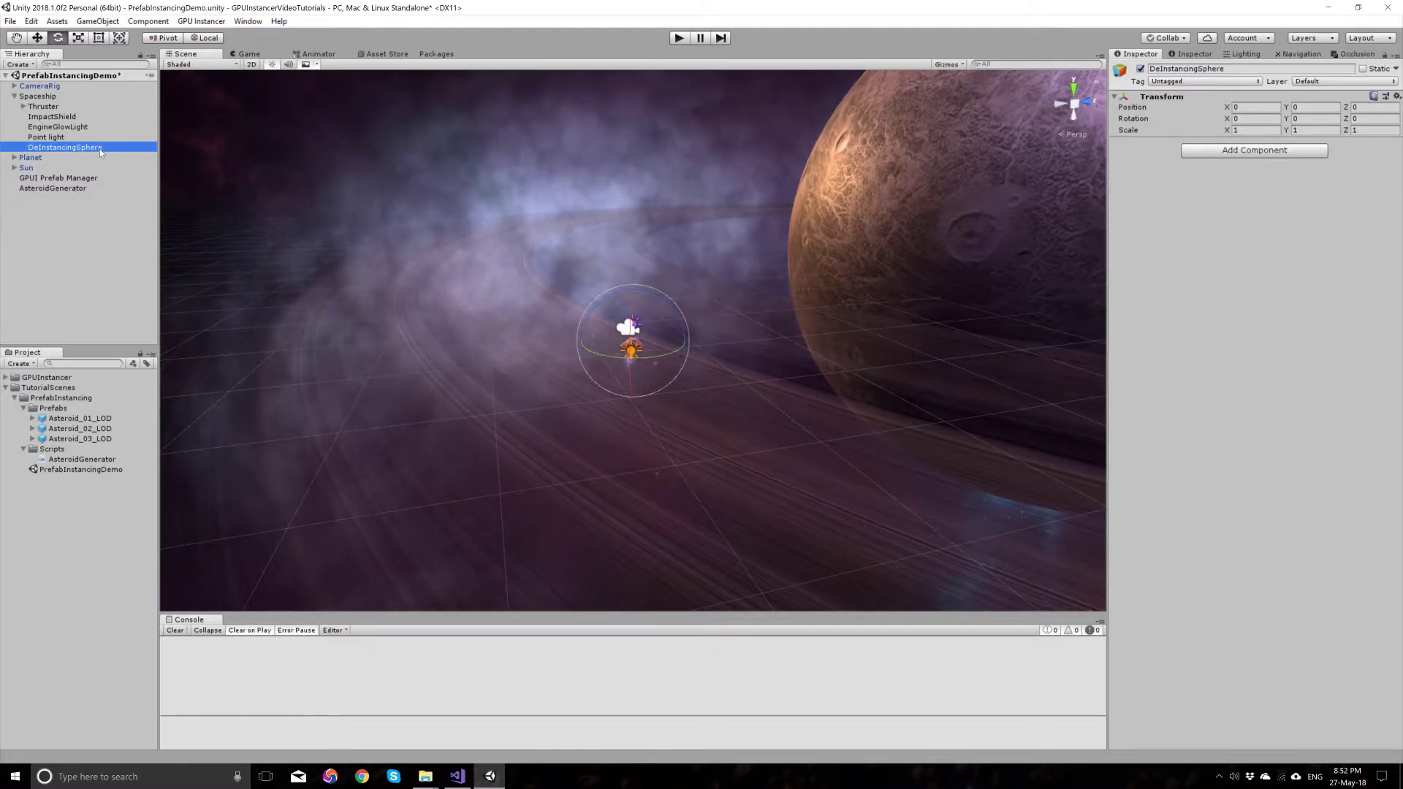
{"action": "key", "text": "f"}
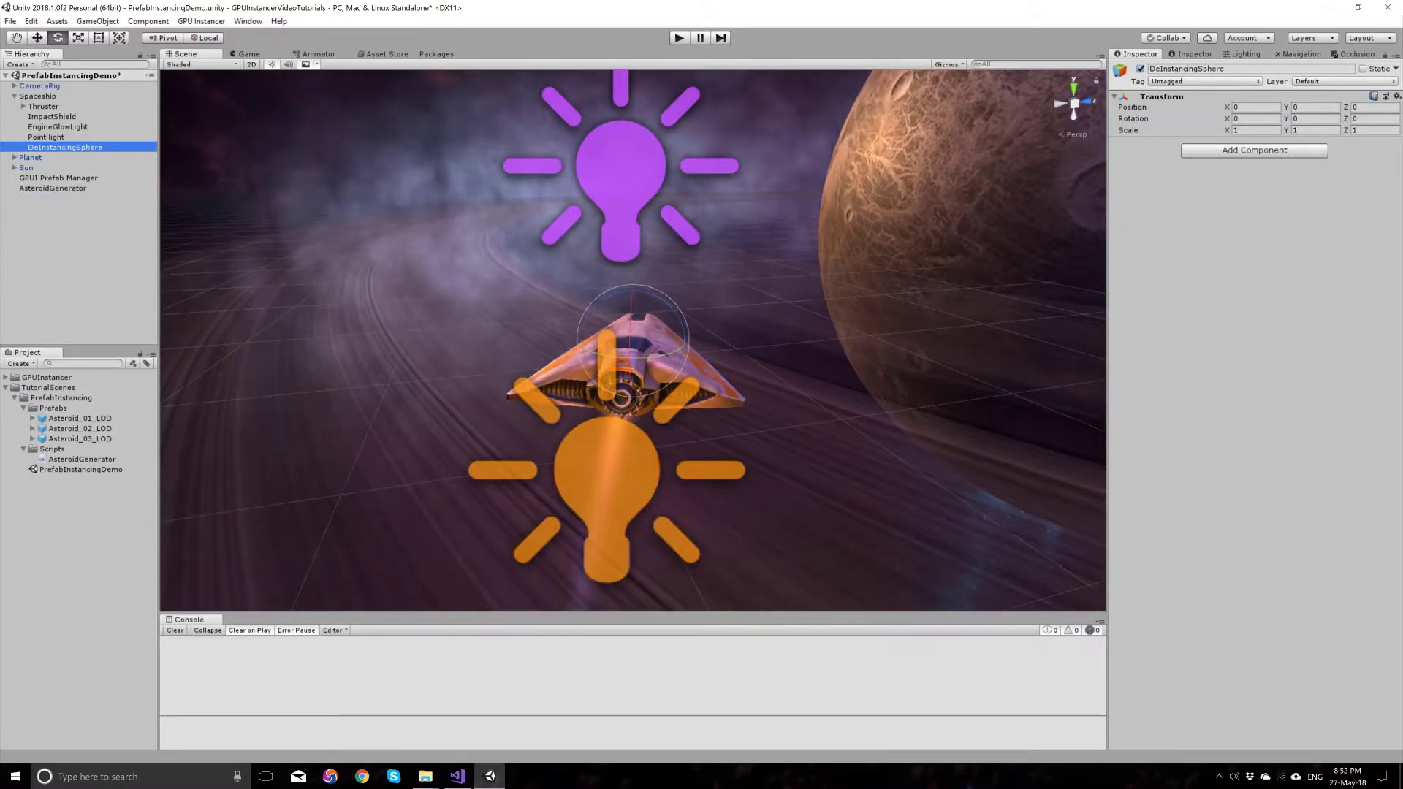
Add a Sphere Collider to DeInstancingSphere with radius 2.39 and Is Trigger enabled
{"action": "left_click", "coordinate": [1274, 151]}
{"action": "key", "text": "BackSpace"}
{"action": "type", "text": "sphere"}
{"action": "key", "text": "Return"}
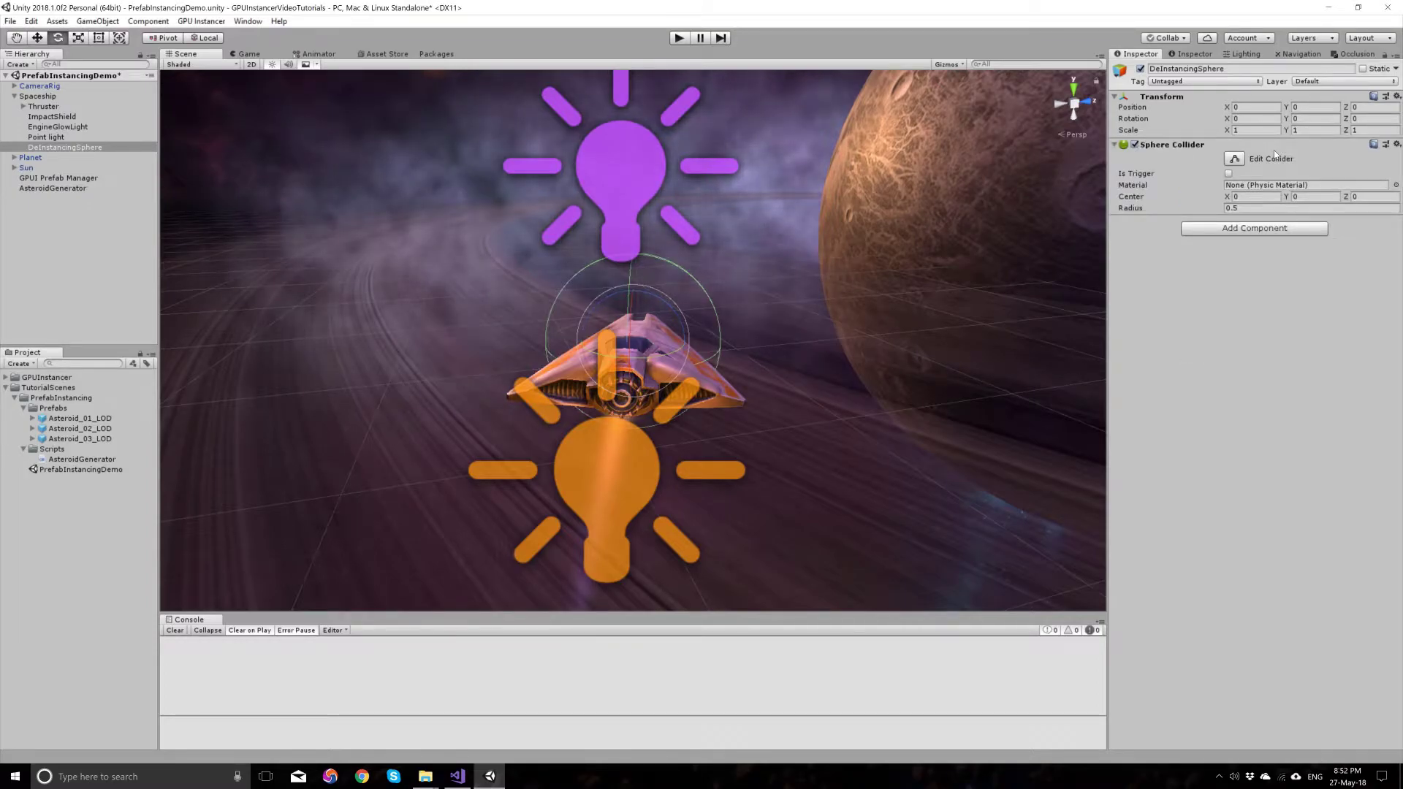
{"action": "left_click", "coordinate": [1234, 158]}
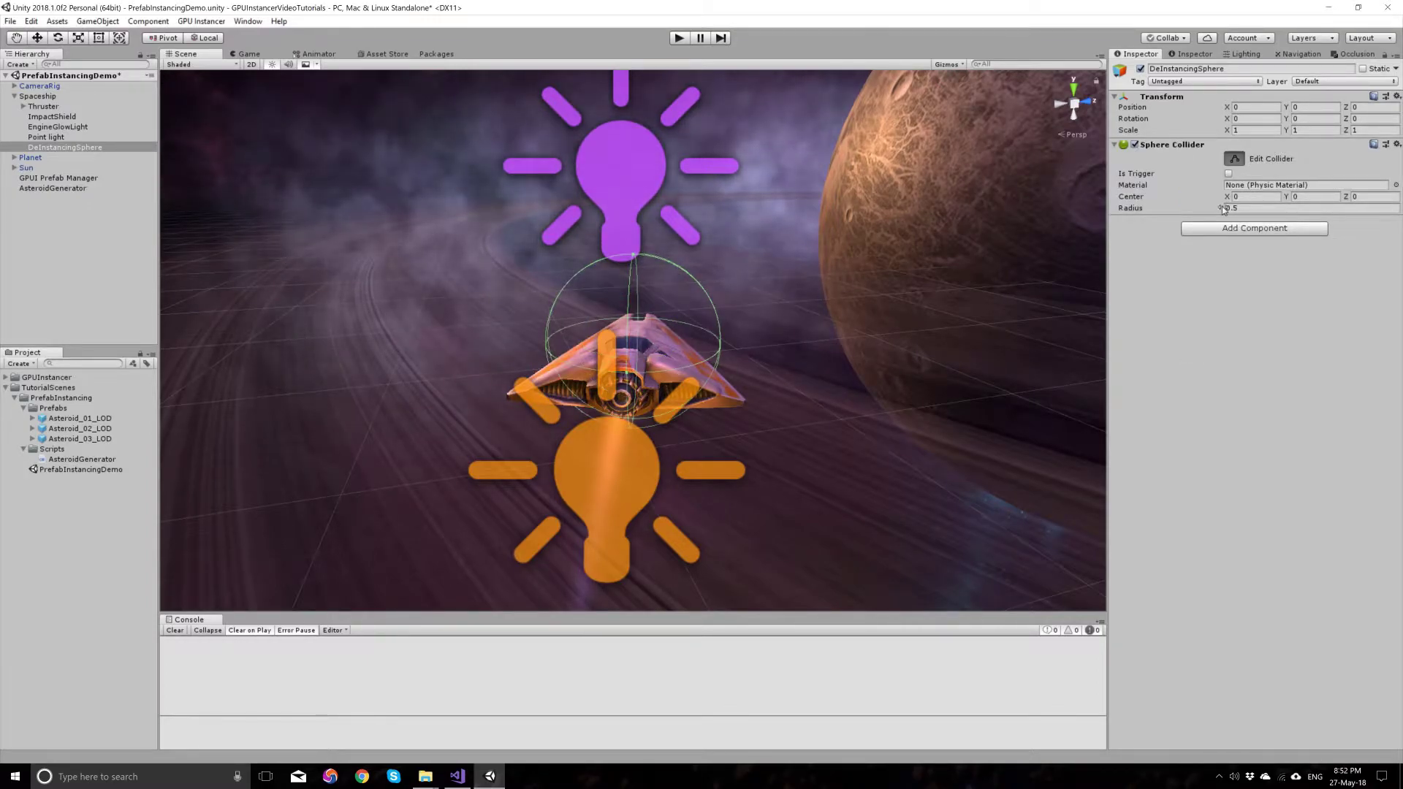
{"action": "left_click_drag", "start_coordinate": [1224, 210], "coordinate": [1269, 214]}
{"action": "left_click", "coordinate": [1228, 174]}
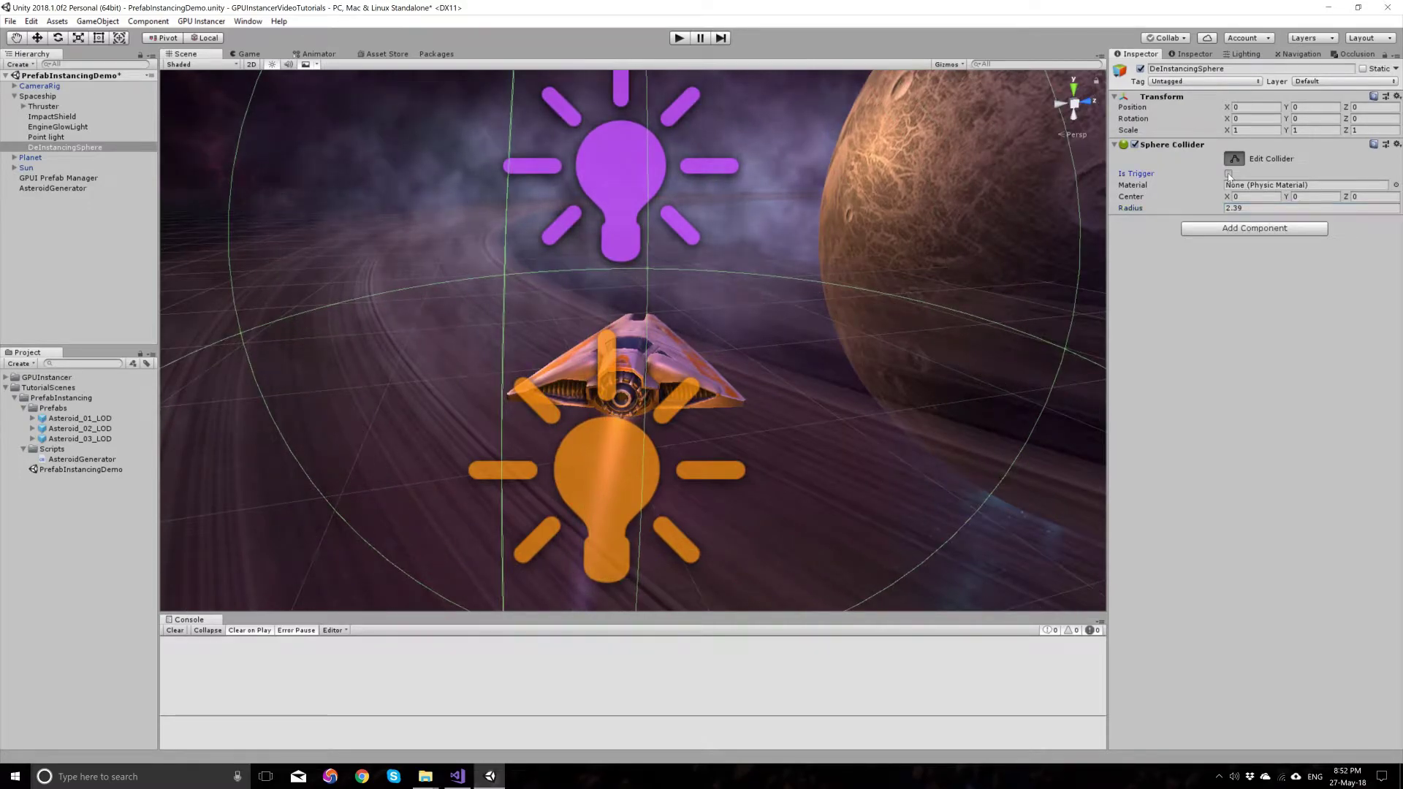
{"action": "left_click", "coordinate": [1234, 160]}
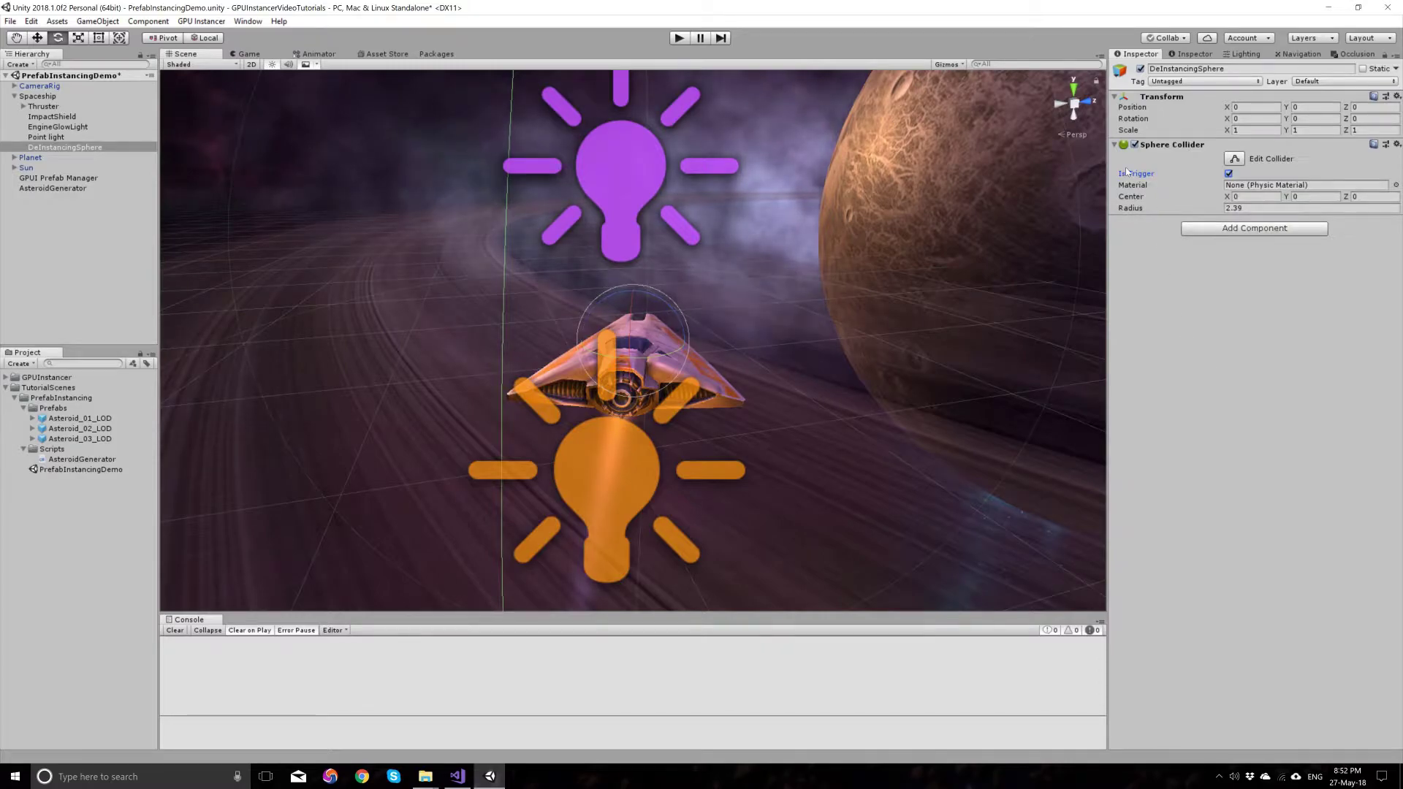
{"action": "scroll", "coordinate": [1023, 239], "scroll_direction": "down", "scroll_amount": 5}
{"action": "left_click_drag", "start_coordinate": [1023, 241], "coordinate": [512, 204], "text": "alt"}
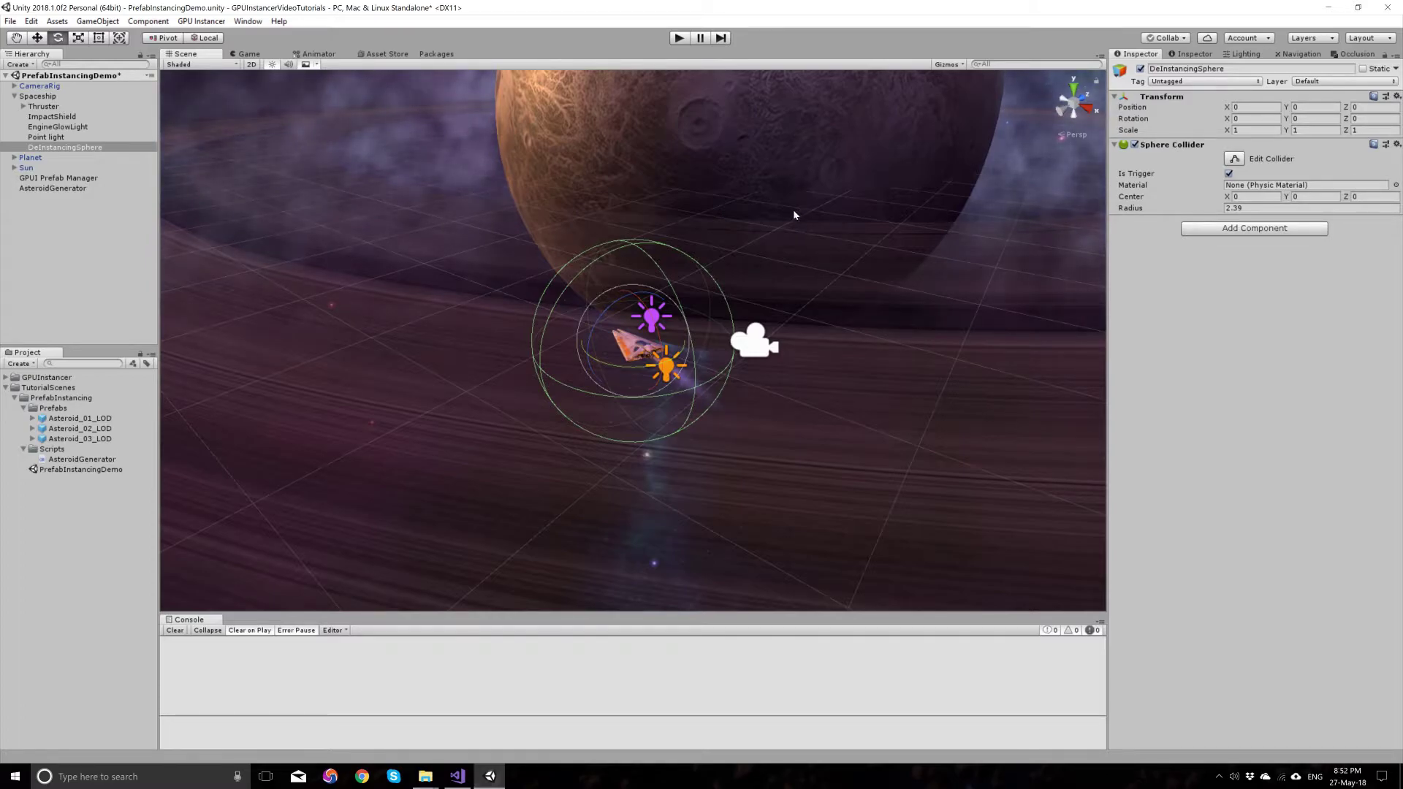
{"action": "left_click_drag", "start_coordinate": [800, 293], "coordinate": [769, 274], "text": "alt"}
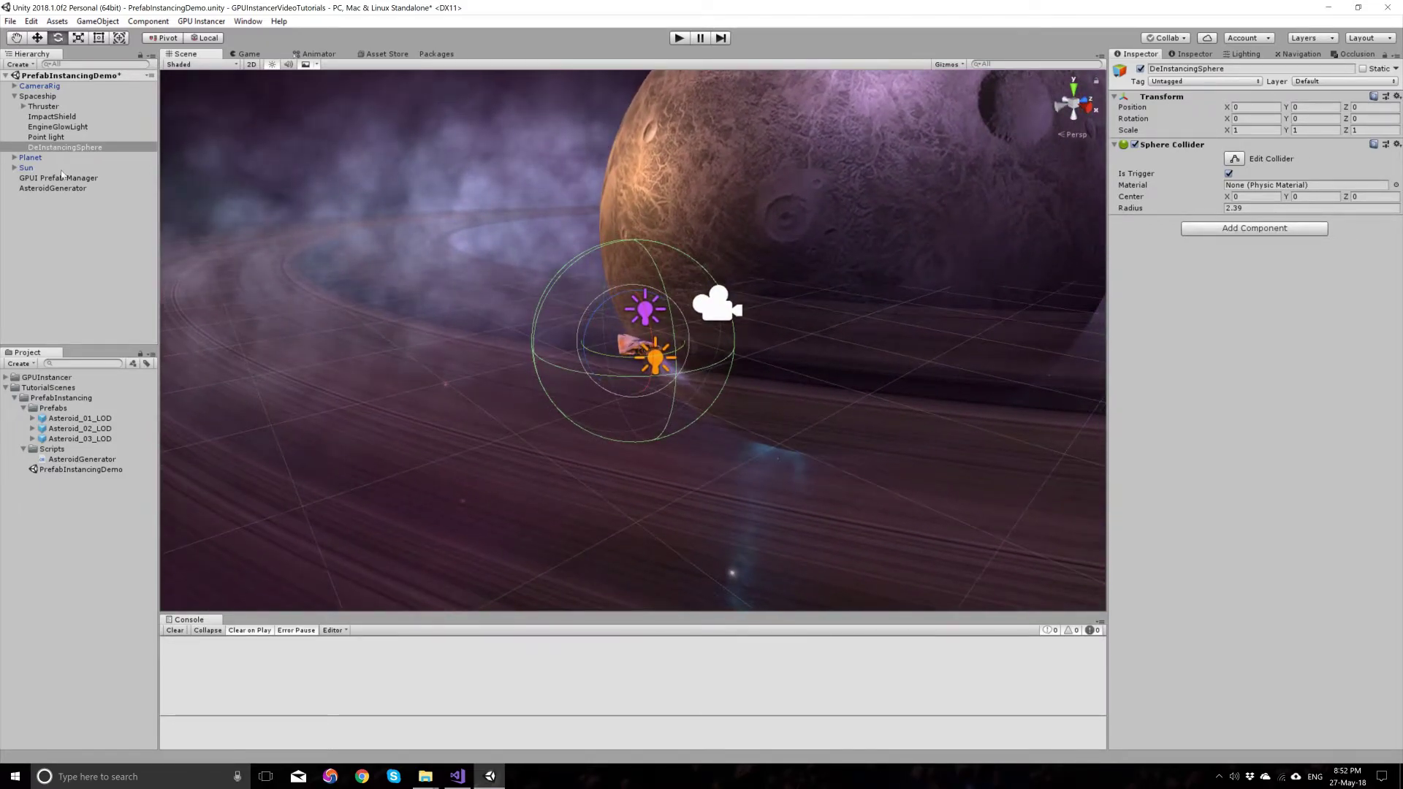
Inspect the Asteroid_03_LOD, Asteroid_02_LOD and Asteroid_01_LOD prefabs' colliders and Rigidbody settings
{"action": "left_click", "coordinate": [61, 438]}
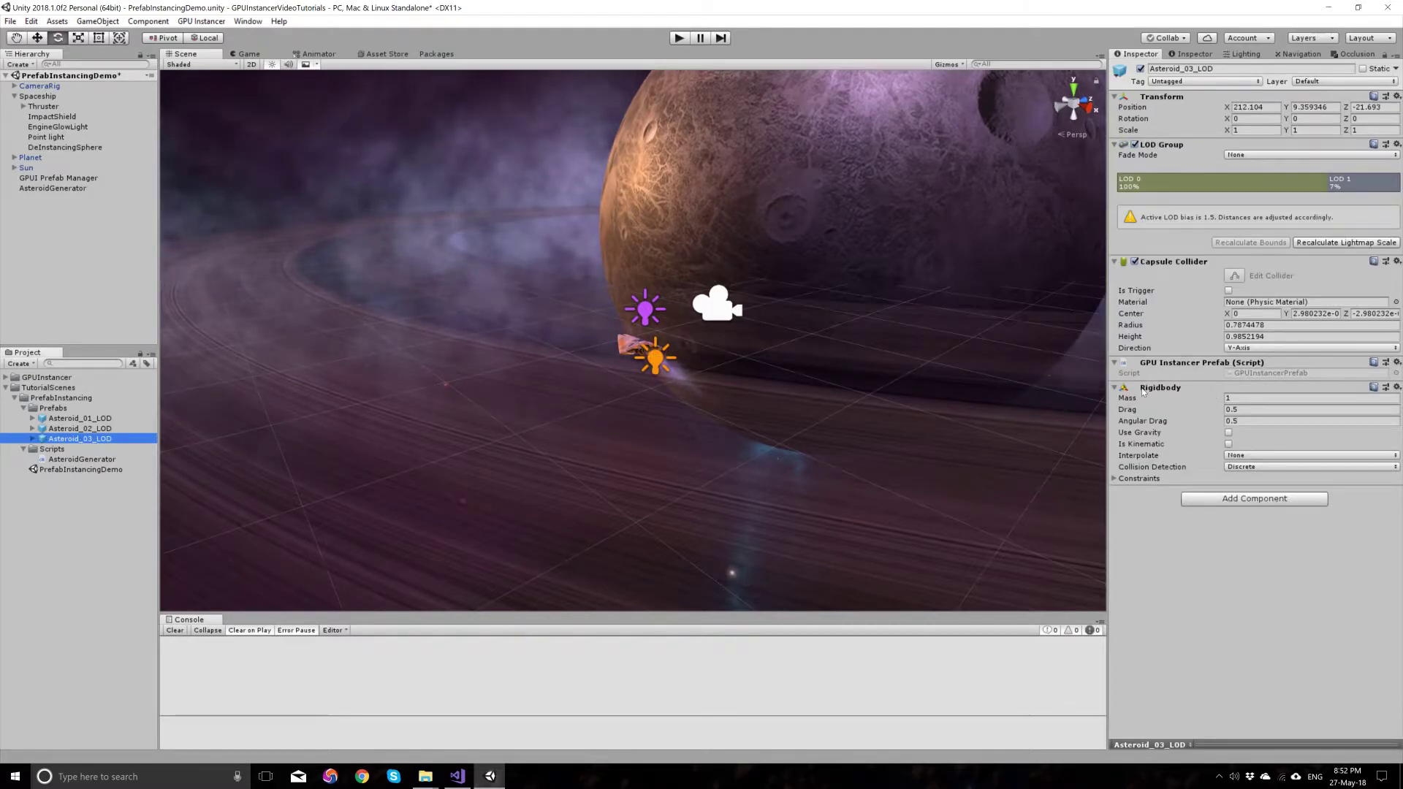
{"action": "left_click", "coordinate": [96, 429]}
{"action": "left_click", "coordinate": [95, 419]}
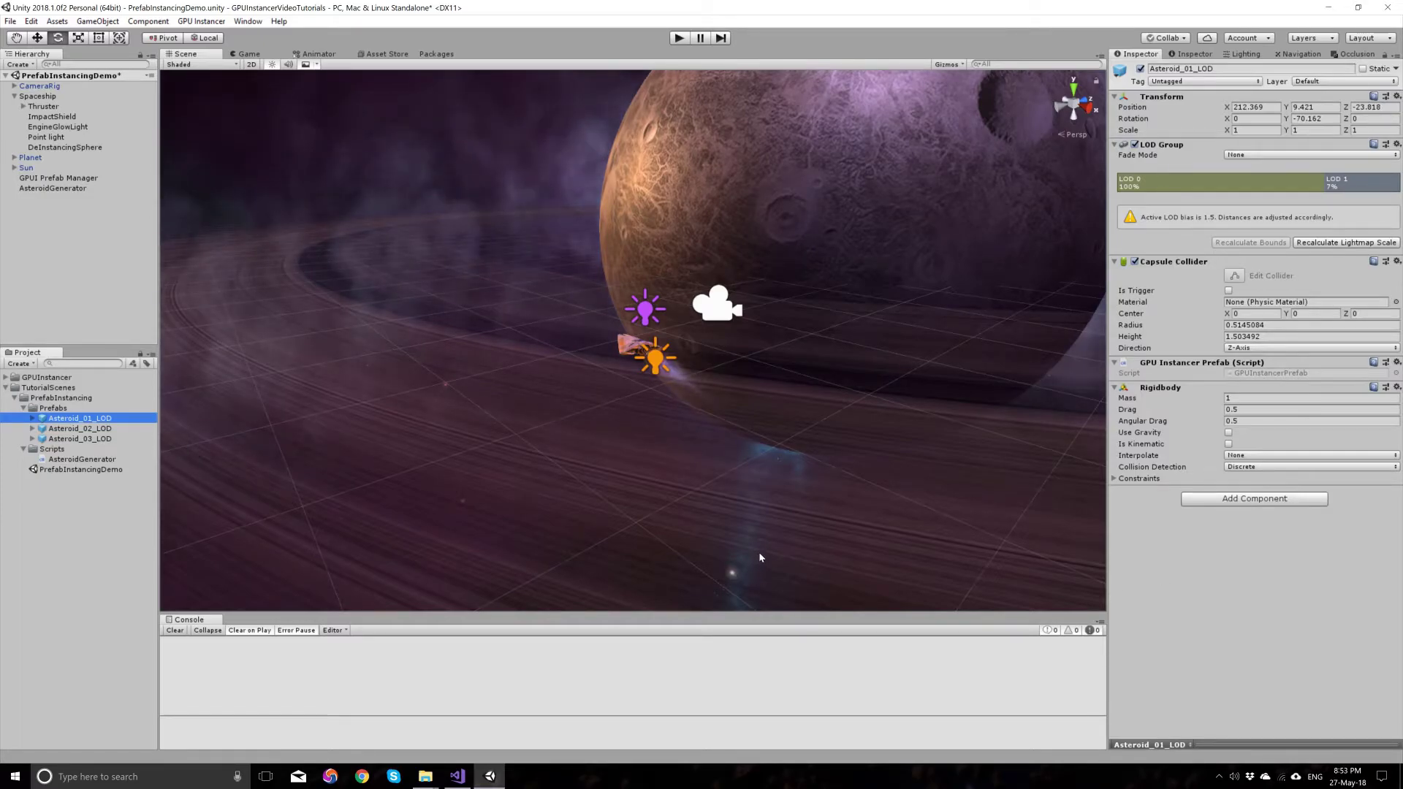
{"action": "scroll", "coordinate": [771, 493], "scroll_direction": "down", "scroll_amount": 3}
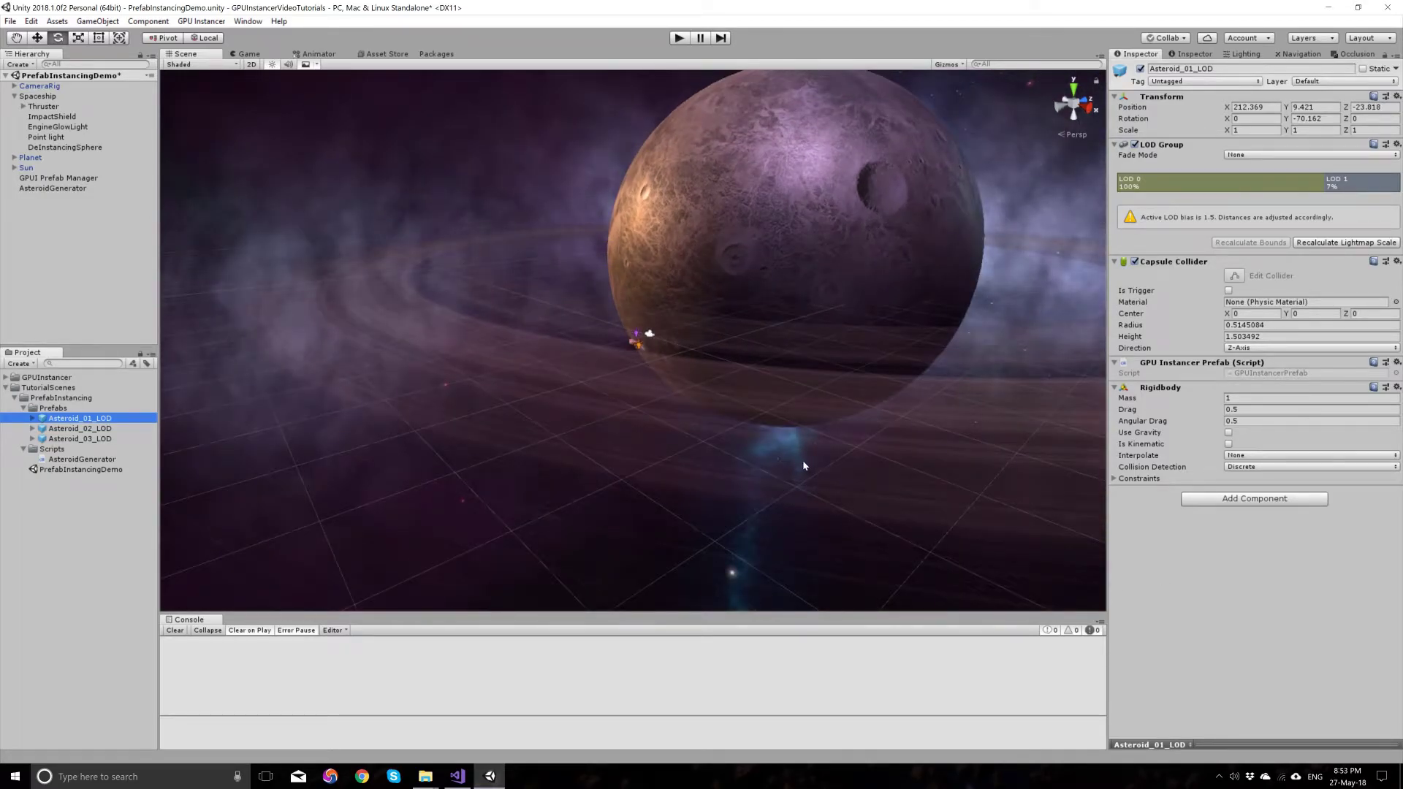
{"action": "scroll", "coordinate": [803, 464], "scroll_direction": "up", "scroll_amount": 1}
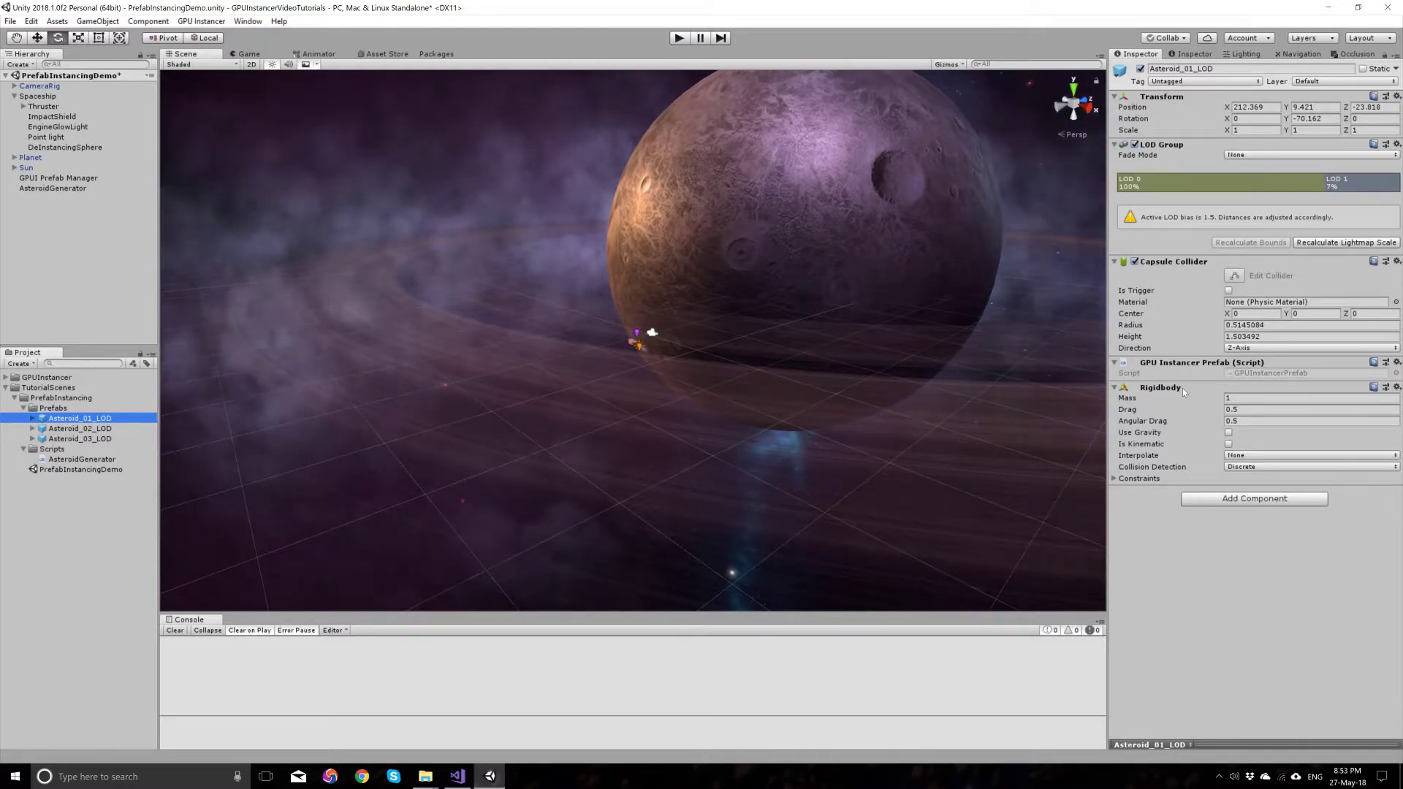
Add a GPU Instancer Modification Collider to DeInstancingSphere, with GPUI Prefab Manager as its Prefab Manager
{"action": "left_click", "coordinate": [44, 147]}
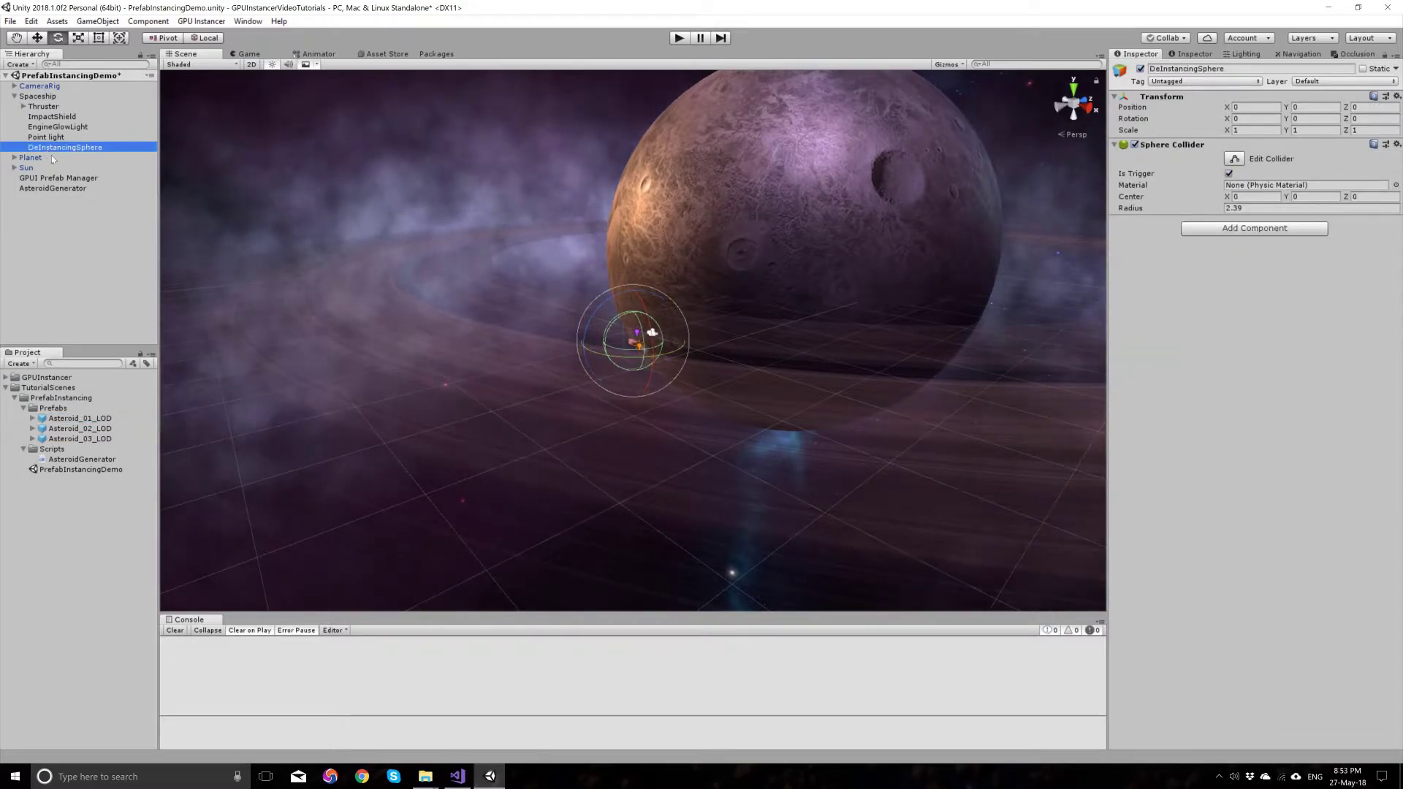
{"action": "left_click", "coordinate": [1214, 229]}
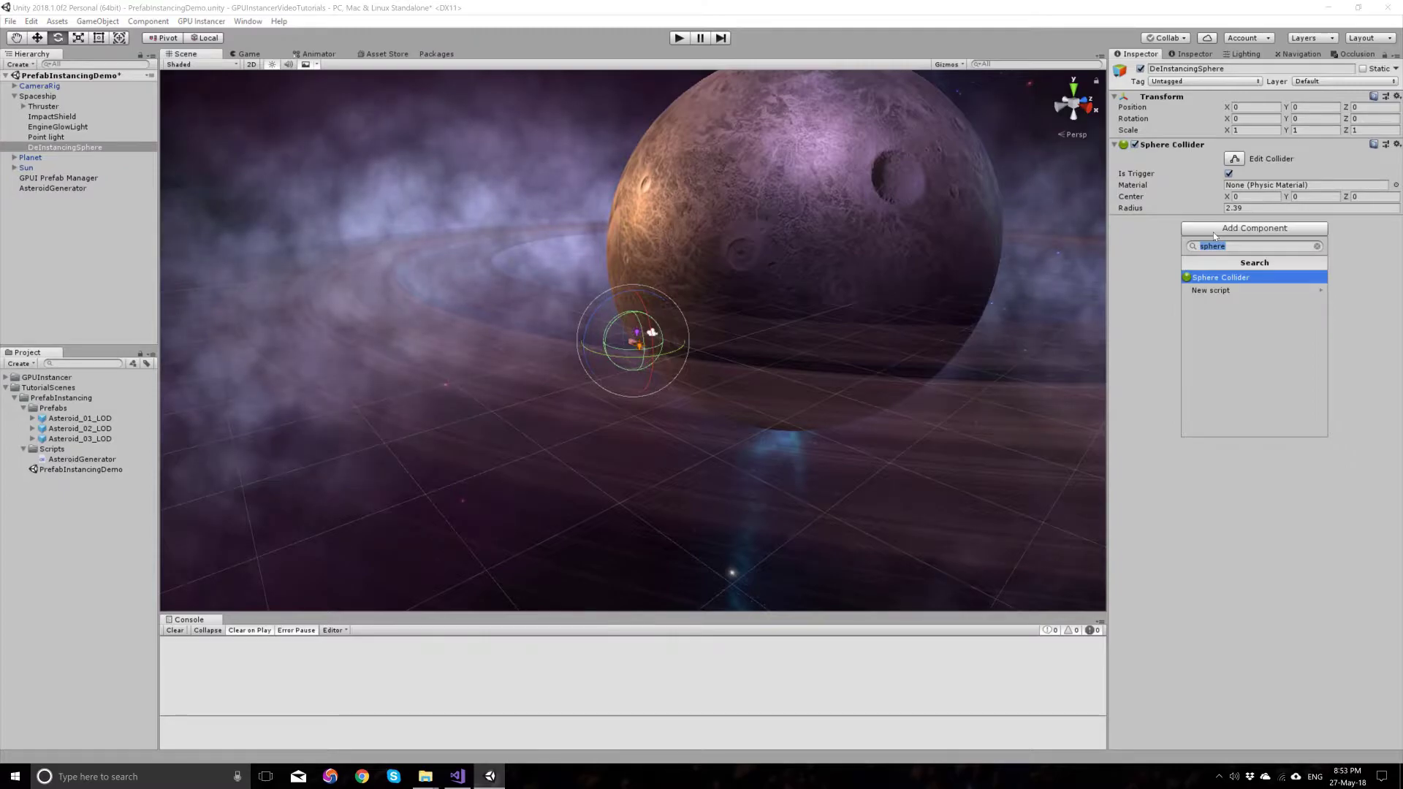
{"action": "type", "text": "mod"}
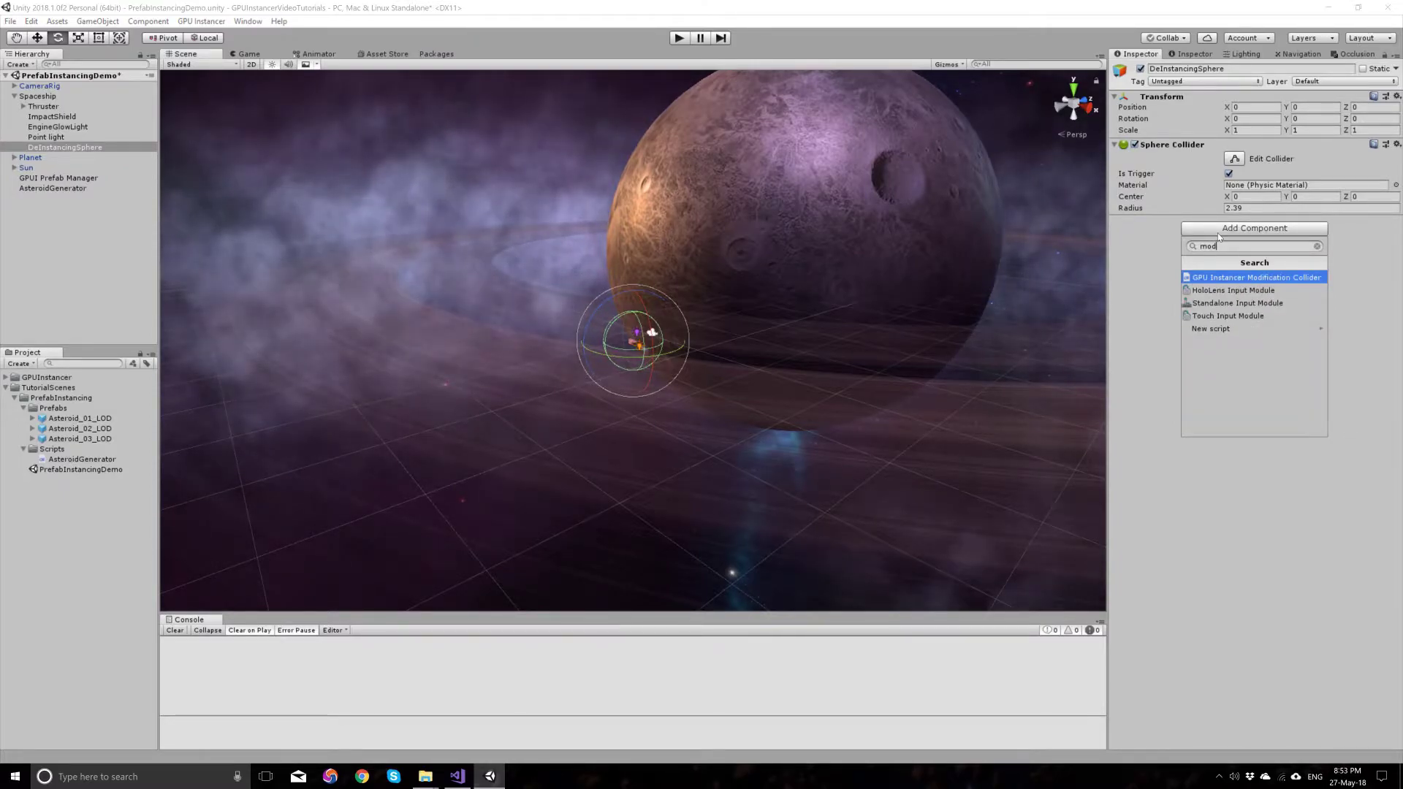
{"action": "key", "text": "Return"}
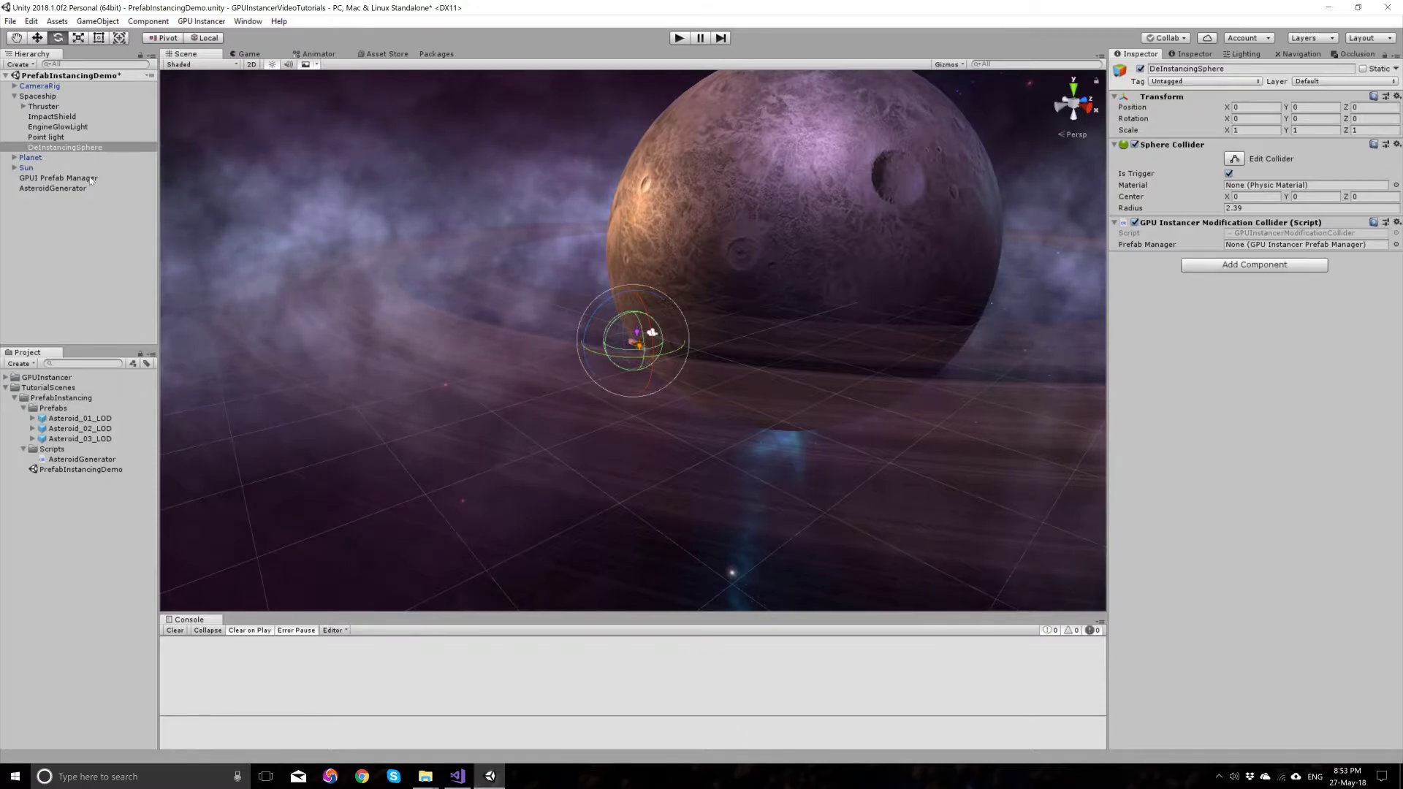
{"action": "left_click_drag", "start_coordinate": [80, 182], "coordinate": [1277, 249]}
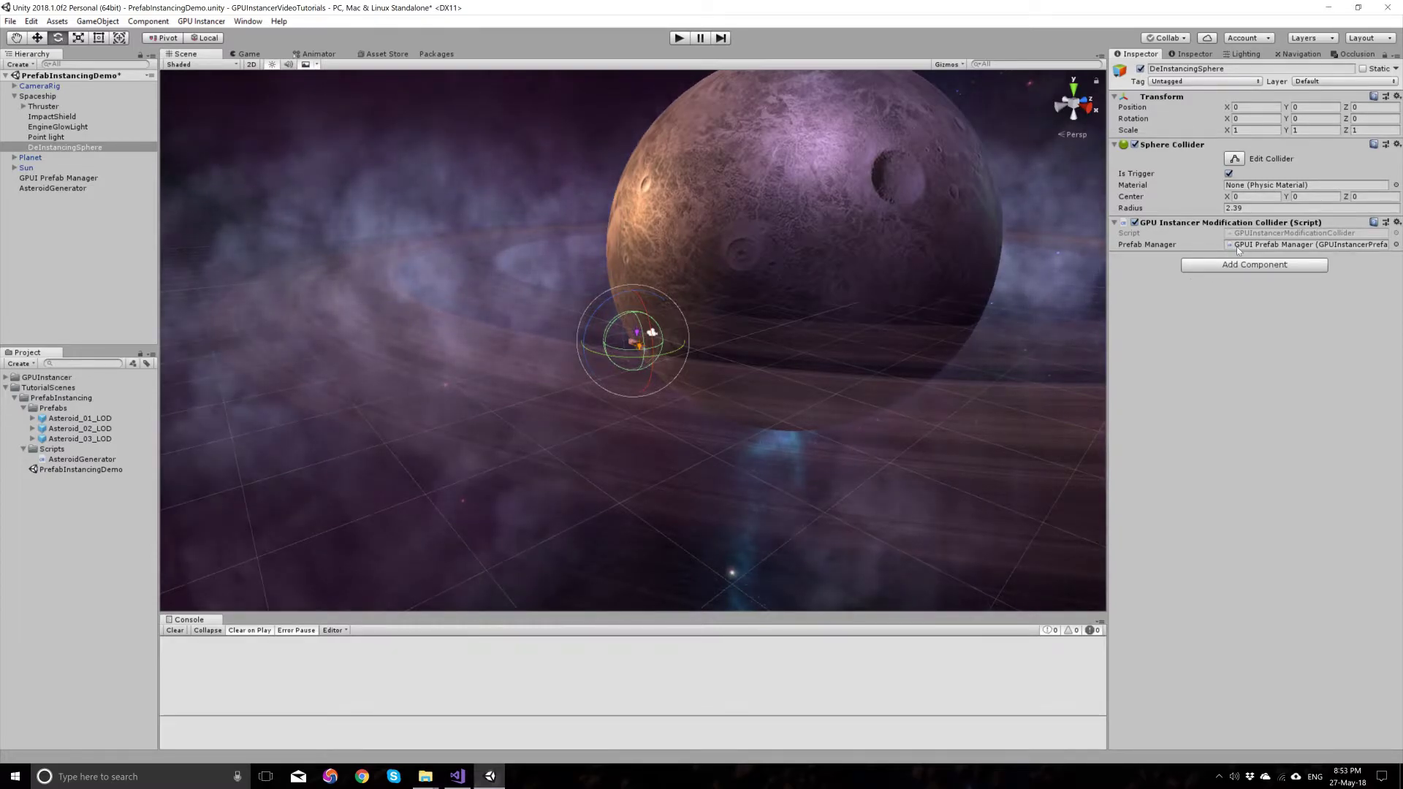
{"action": "left_click", "coordinate": [15, 97]}
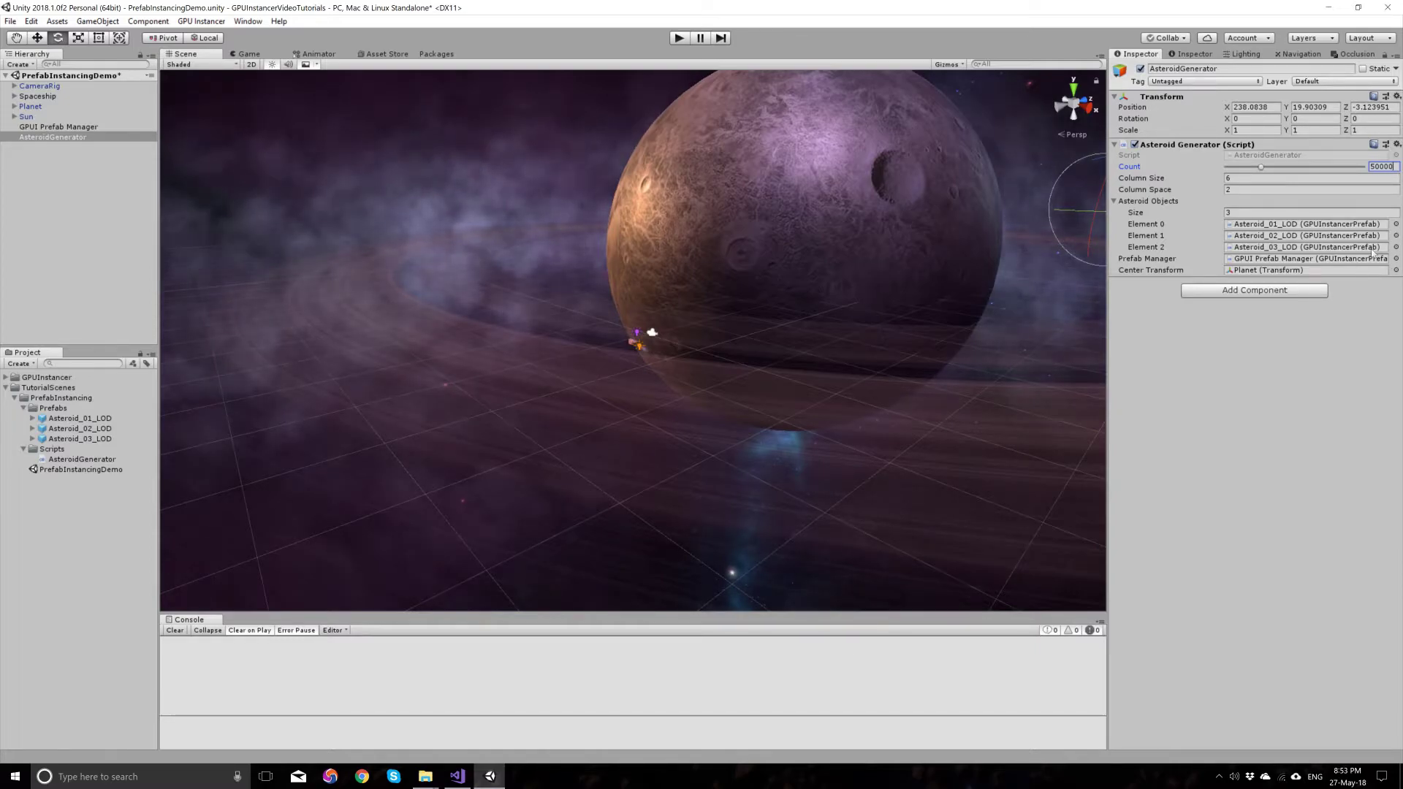
Enter Play mode to spawn the 50000-asteroid ring around the spaceship
{"action": "left_click", "coordinate": [679, 37]}
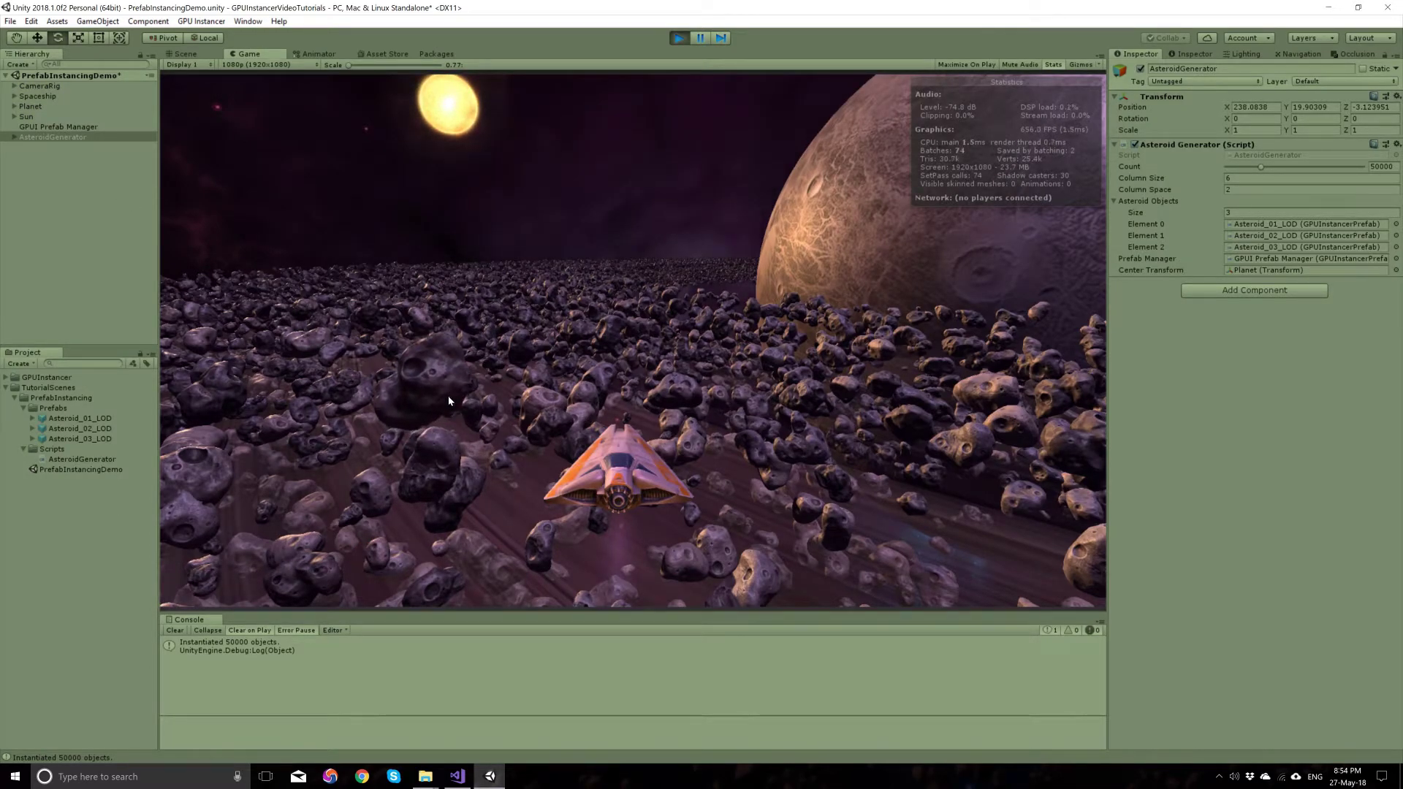
Fly the spaceship forward, bank right, dive into the asteroid ring, then climb above it
{"action": "key", "text": "w"}
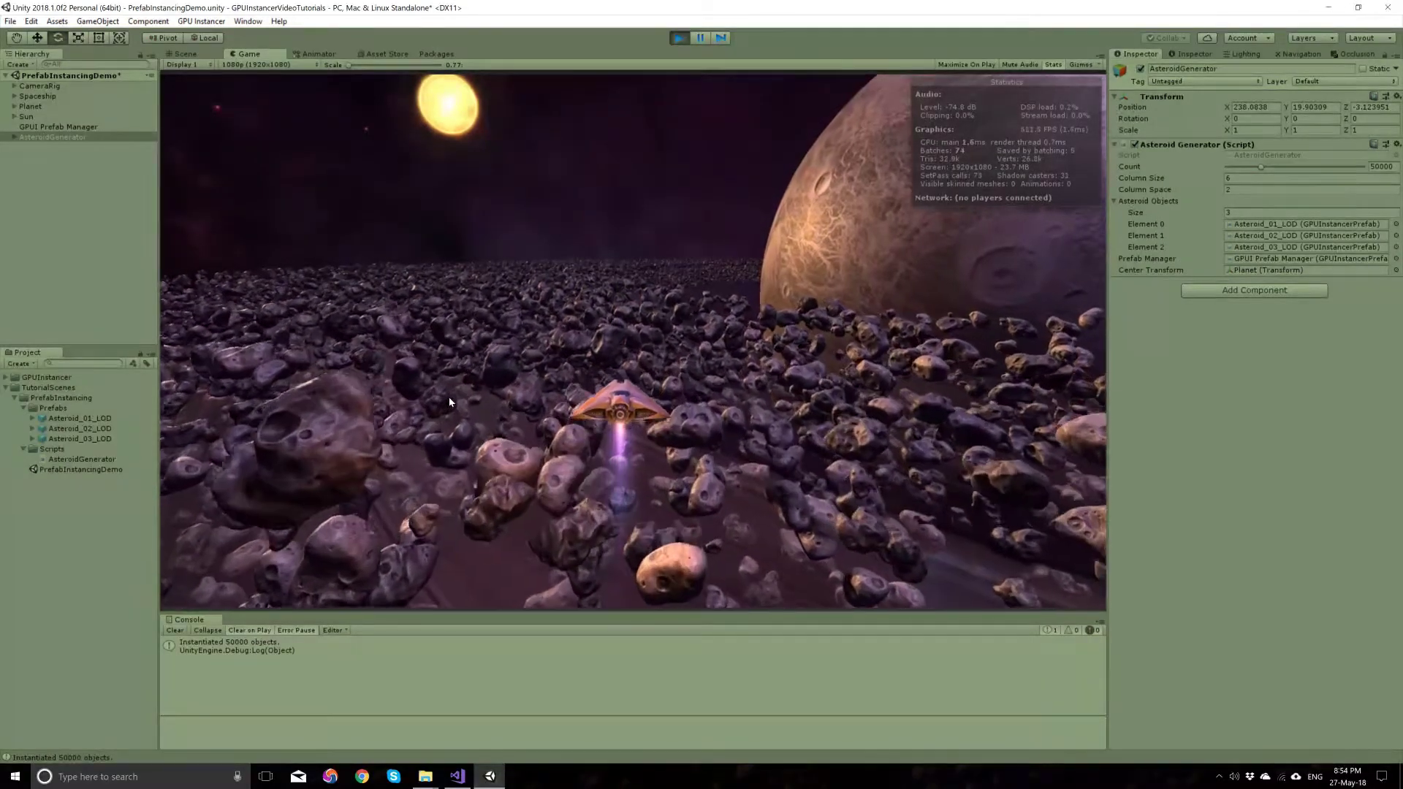
{"action": "key", "text": "d"}
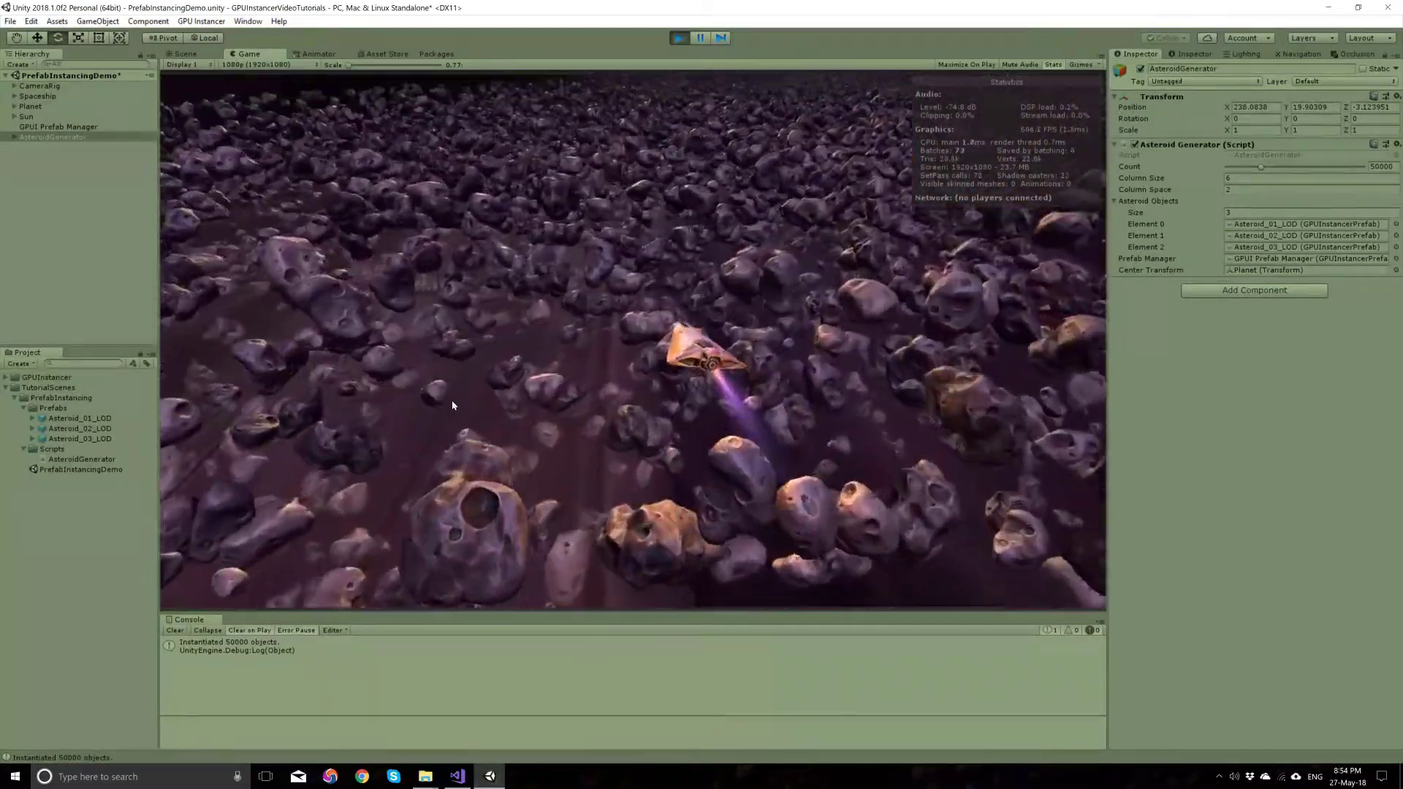
{"action": "key", "text": "w"}
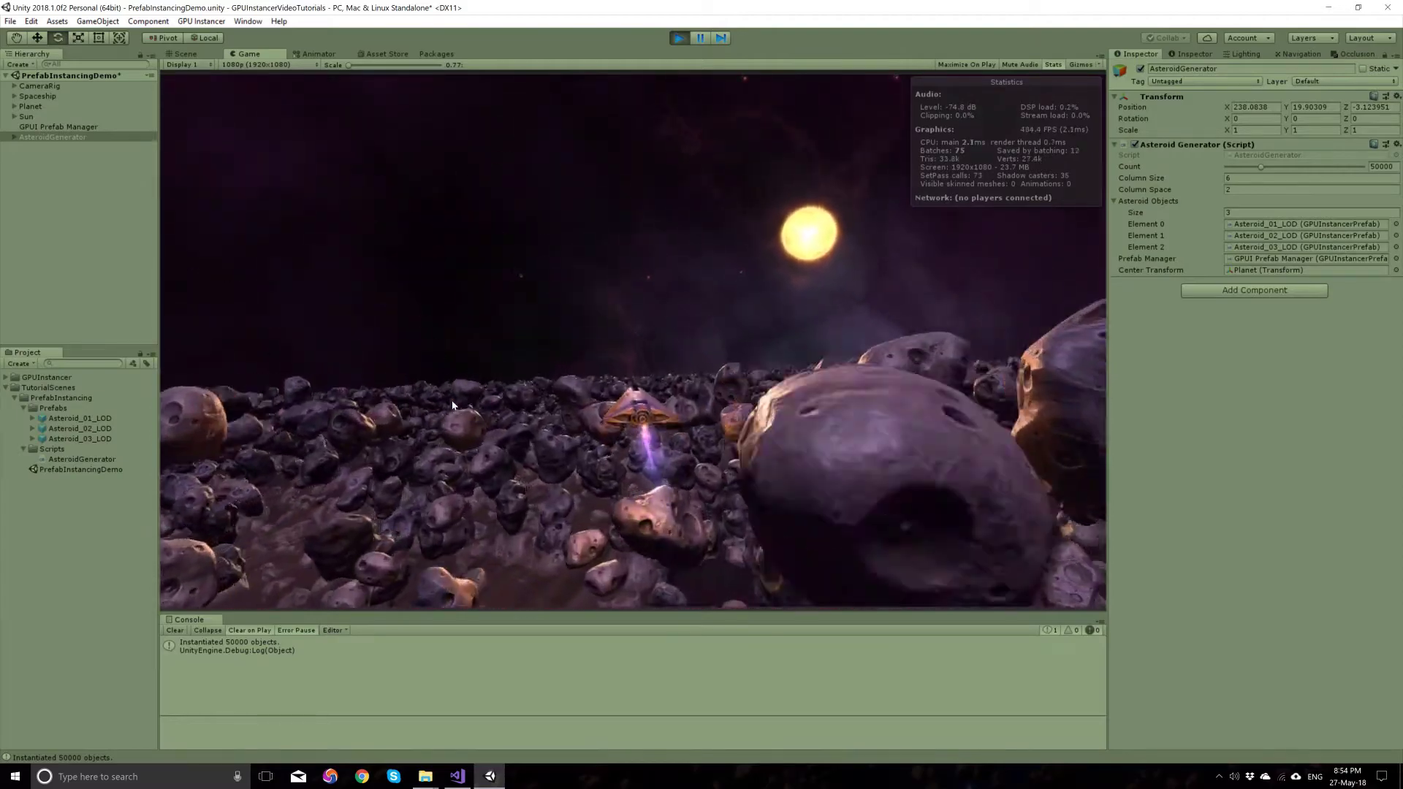
{"action": "key", "text": "s"}
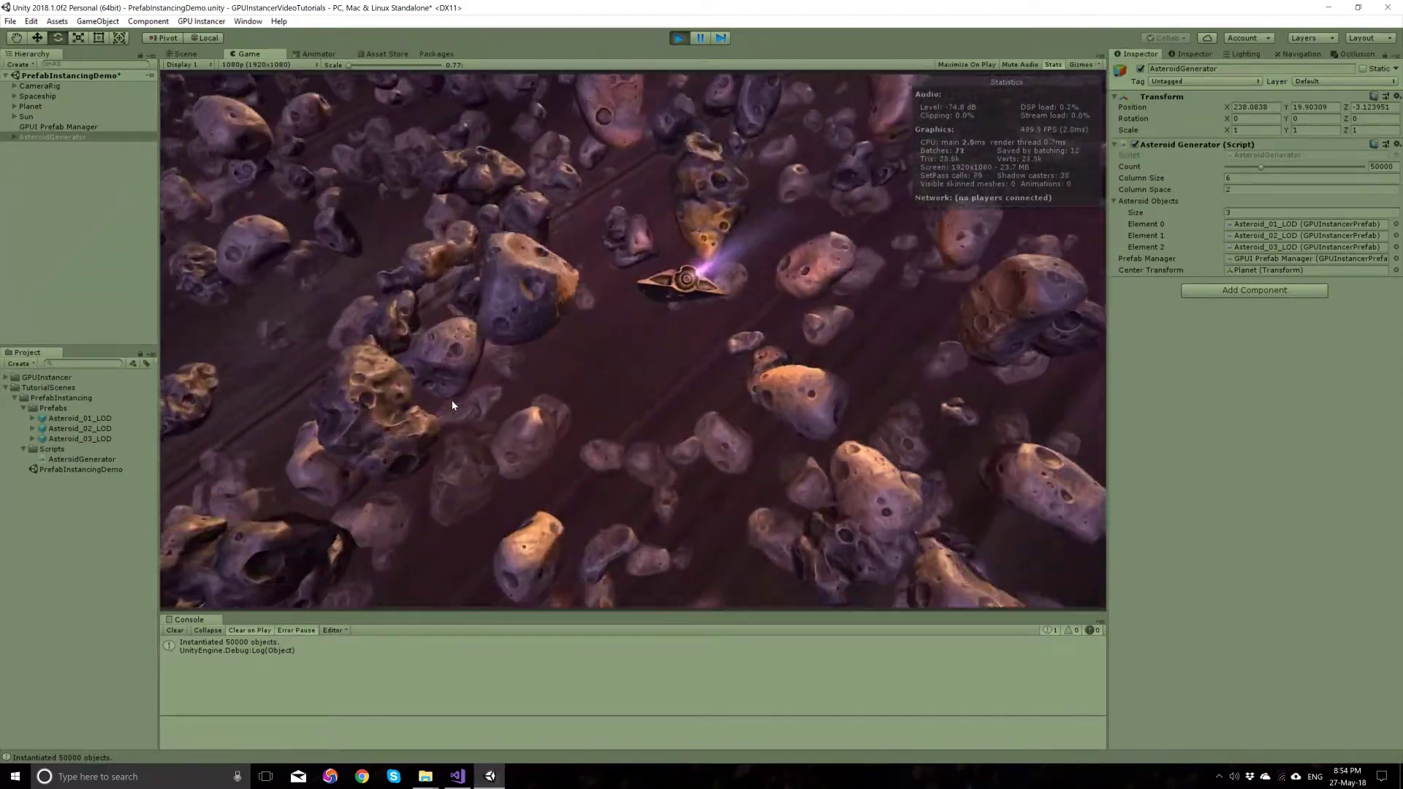
{"action": "key", "text": "s"}
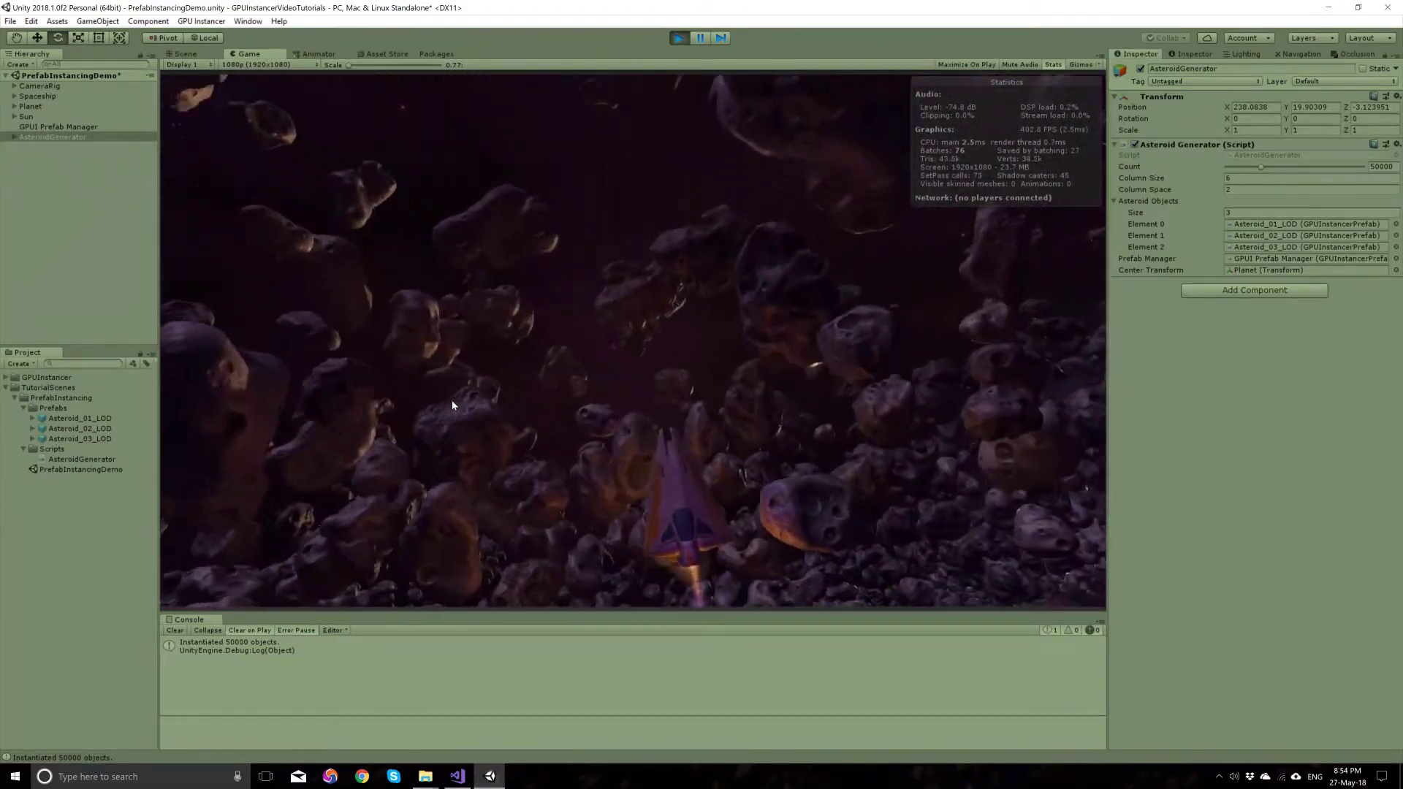
{"action": "key", "text": "w"}
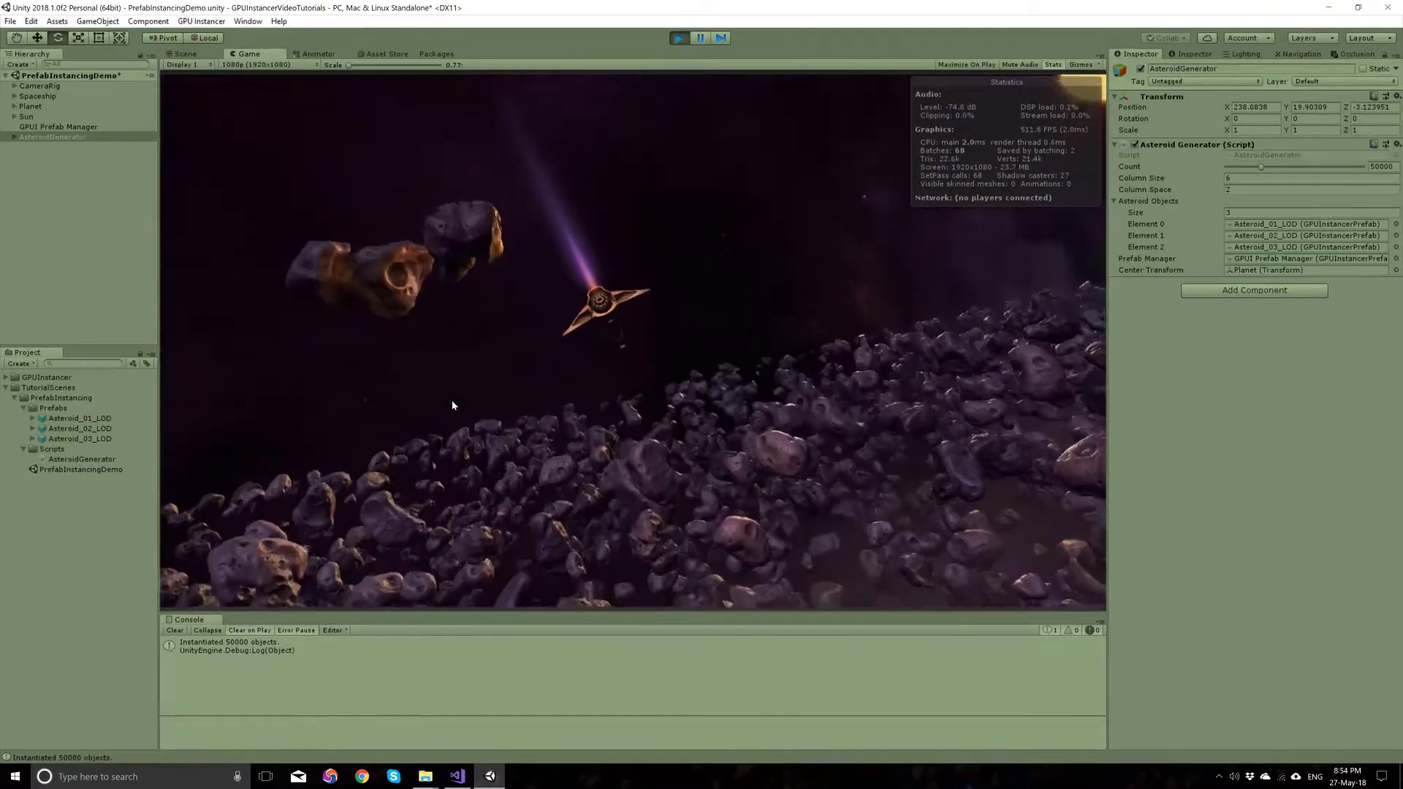
{"action": "key", "text": "s"}
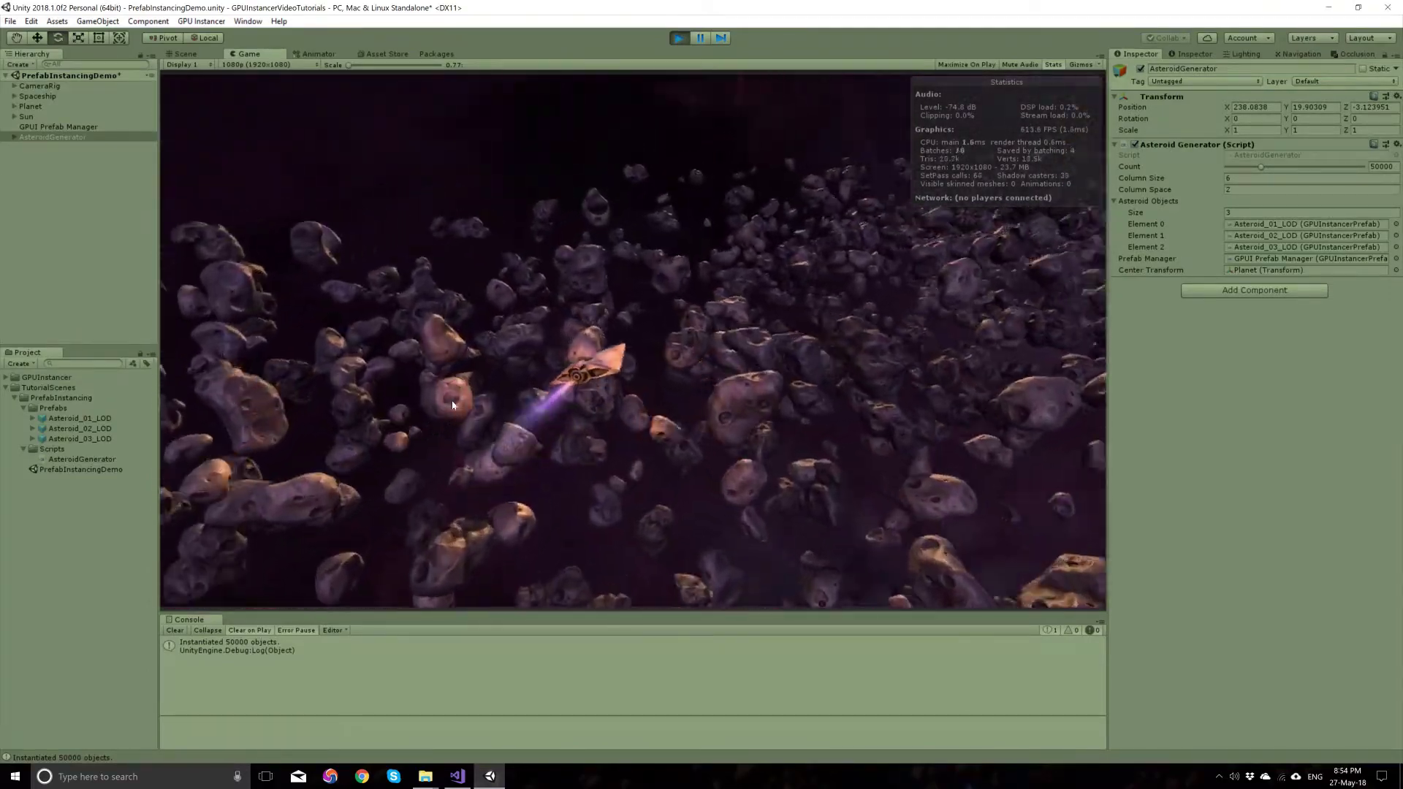
{"action": "key", "text": "w"}
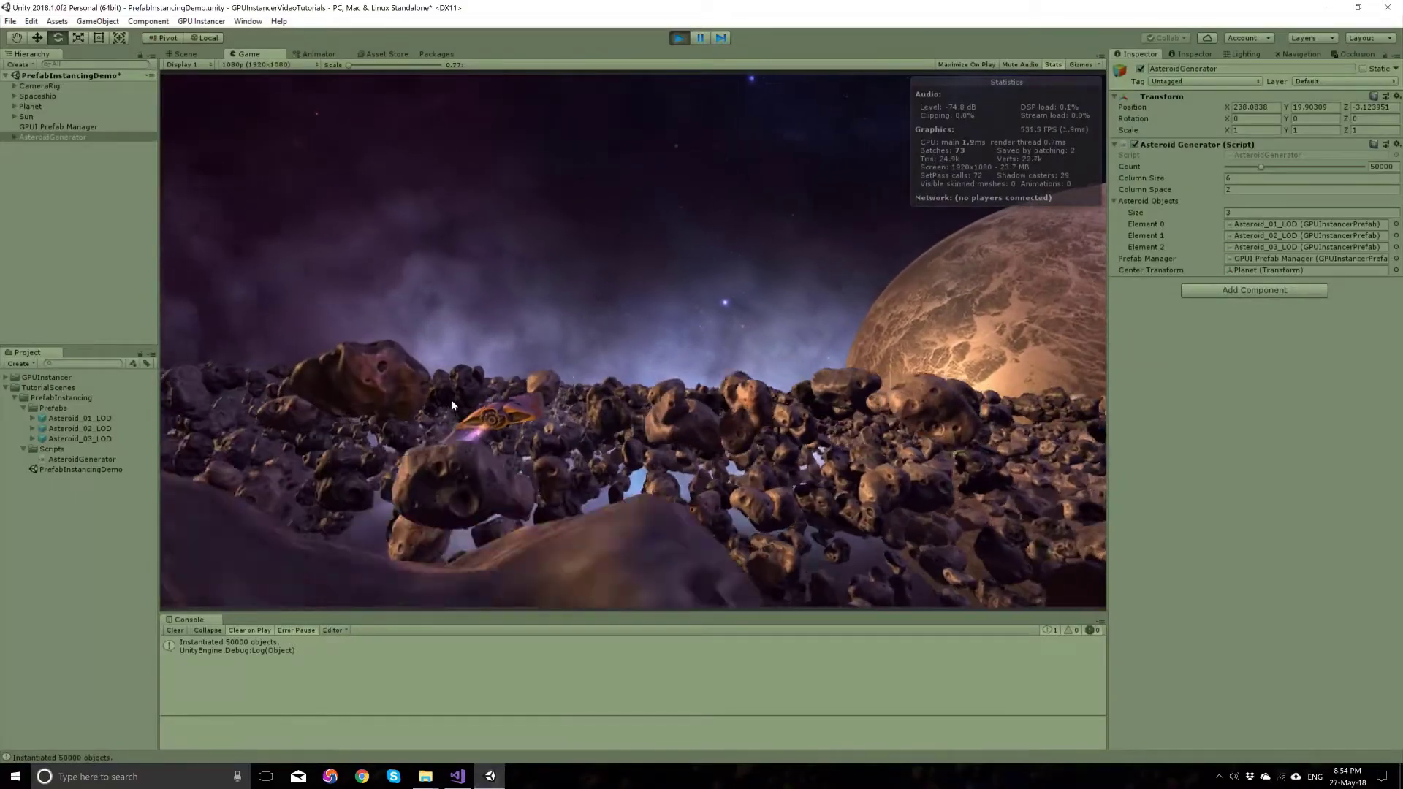
{"action": "key", "text": "w"}
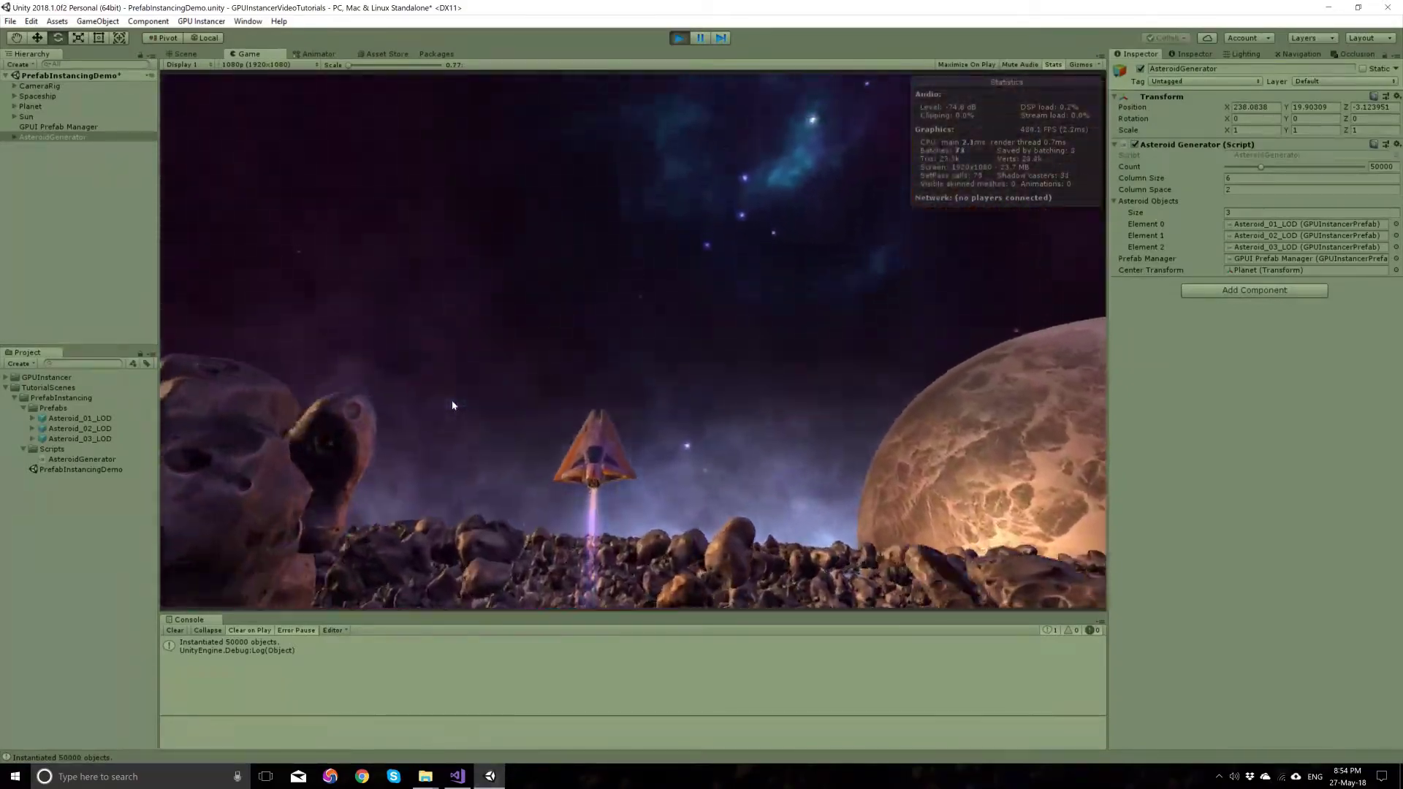
{"action": "key", "text": "s"}
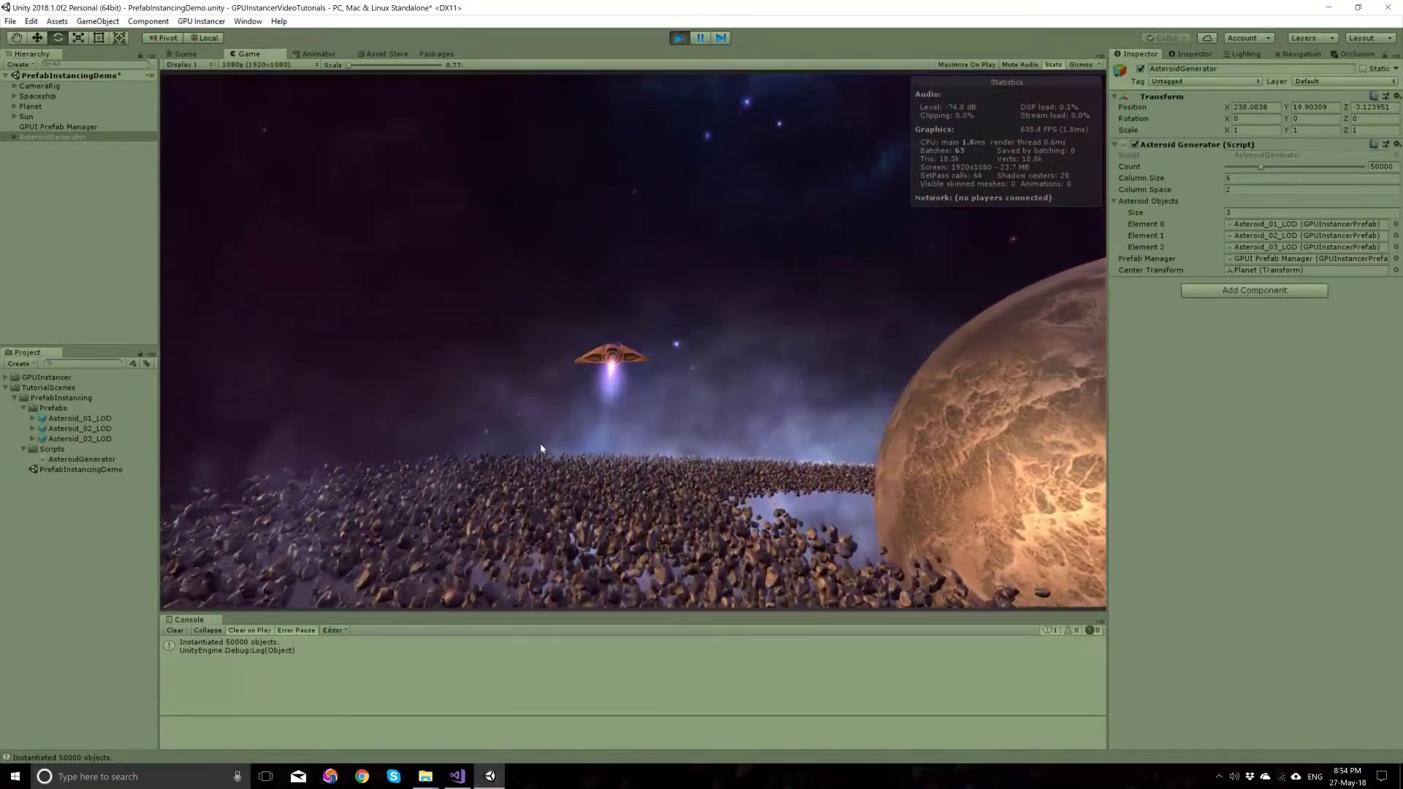
{"action": "key", "text": "w"}
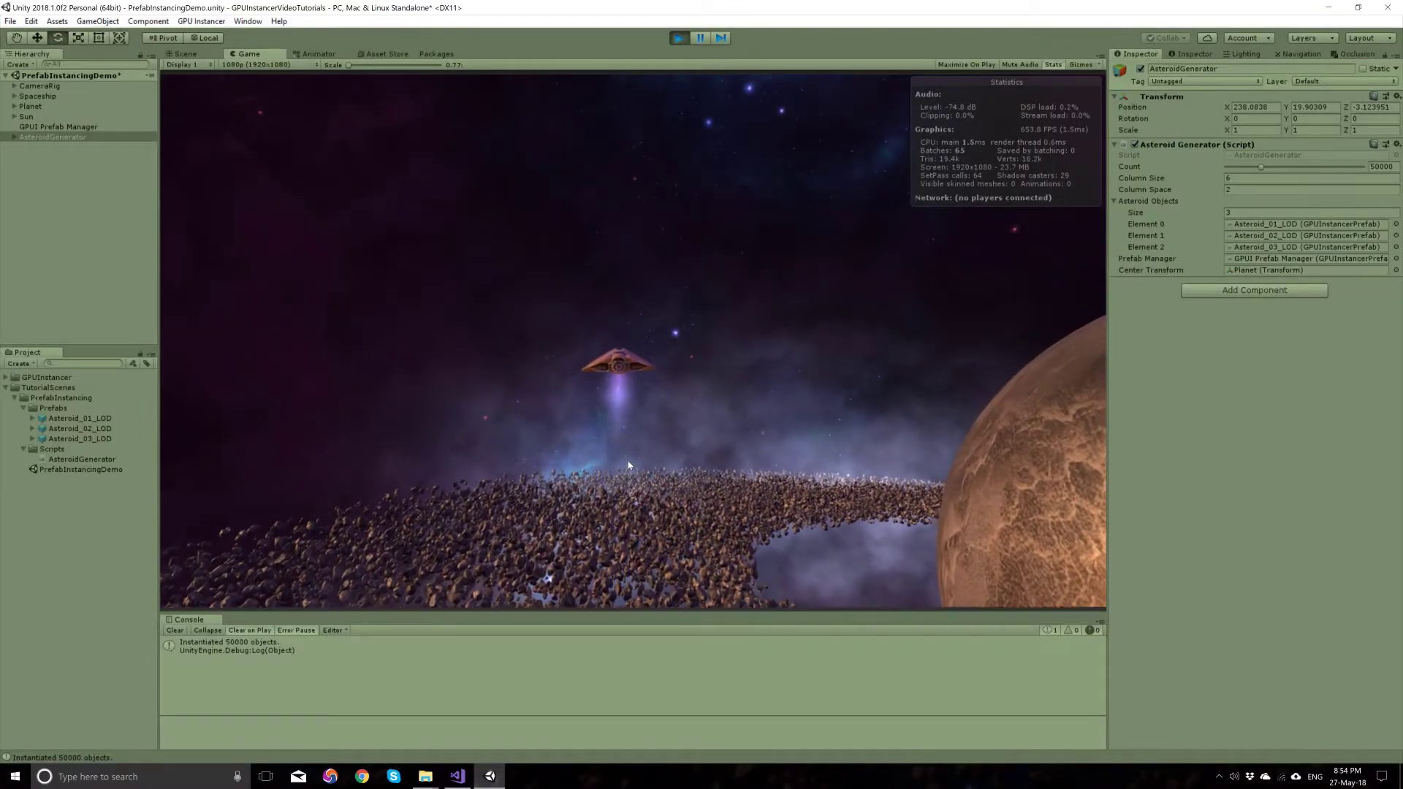
{"action": "key", "text": "s"}
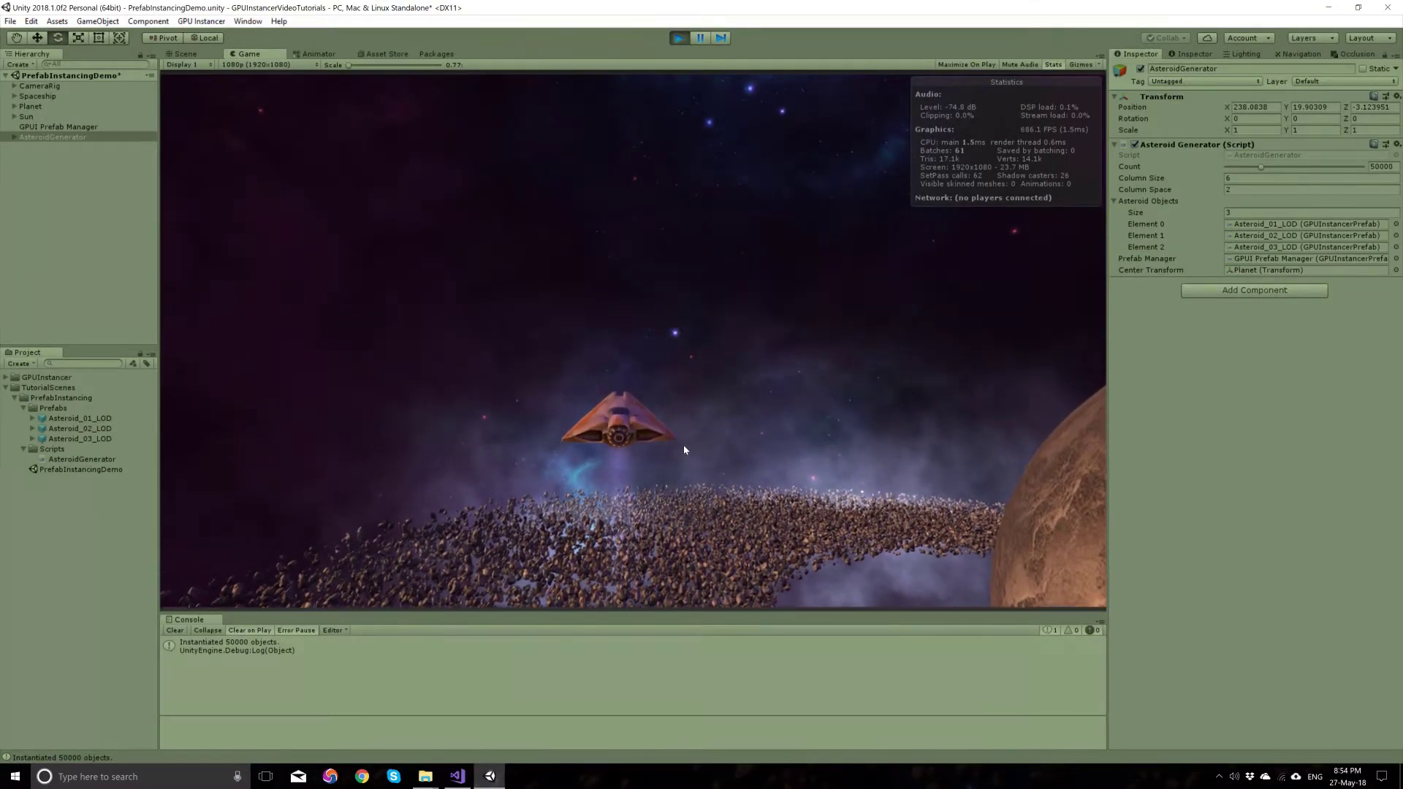
Attach a GPU Instancer GUI Info component to AsteroidGenerator while the game keeps running
{"action": "left_click", "coordinate": [1257, 290]}
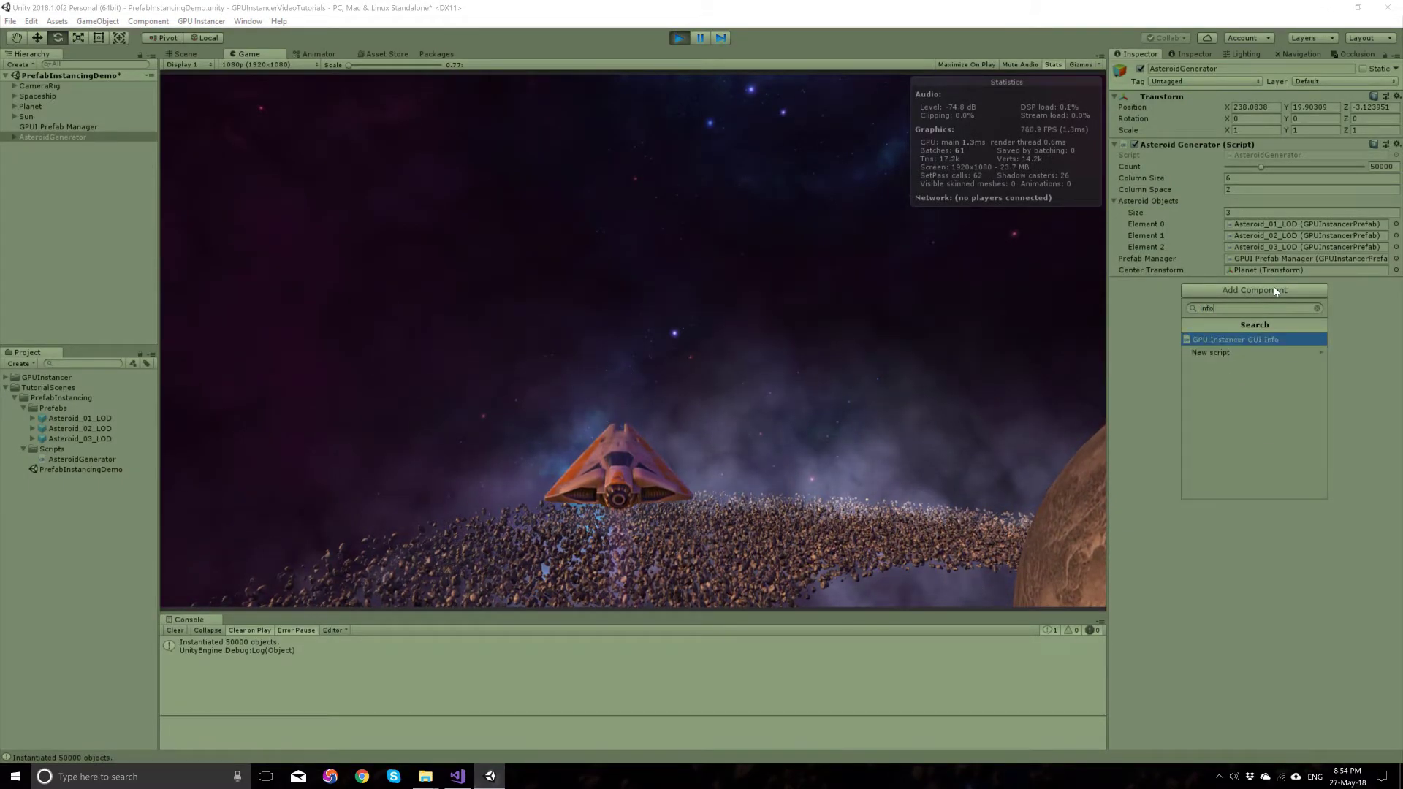
{"action": "left_click", "coordinate": [1277, 343]}
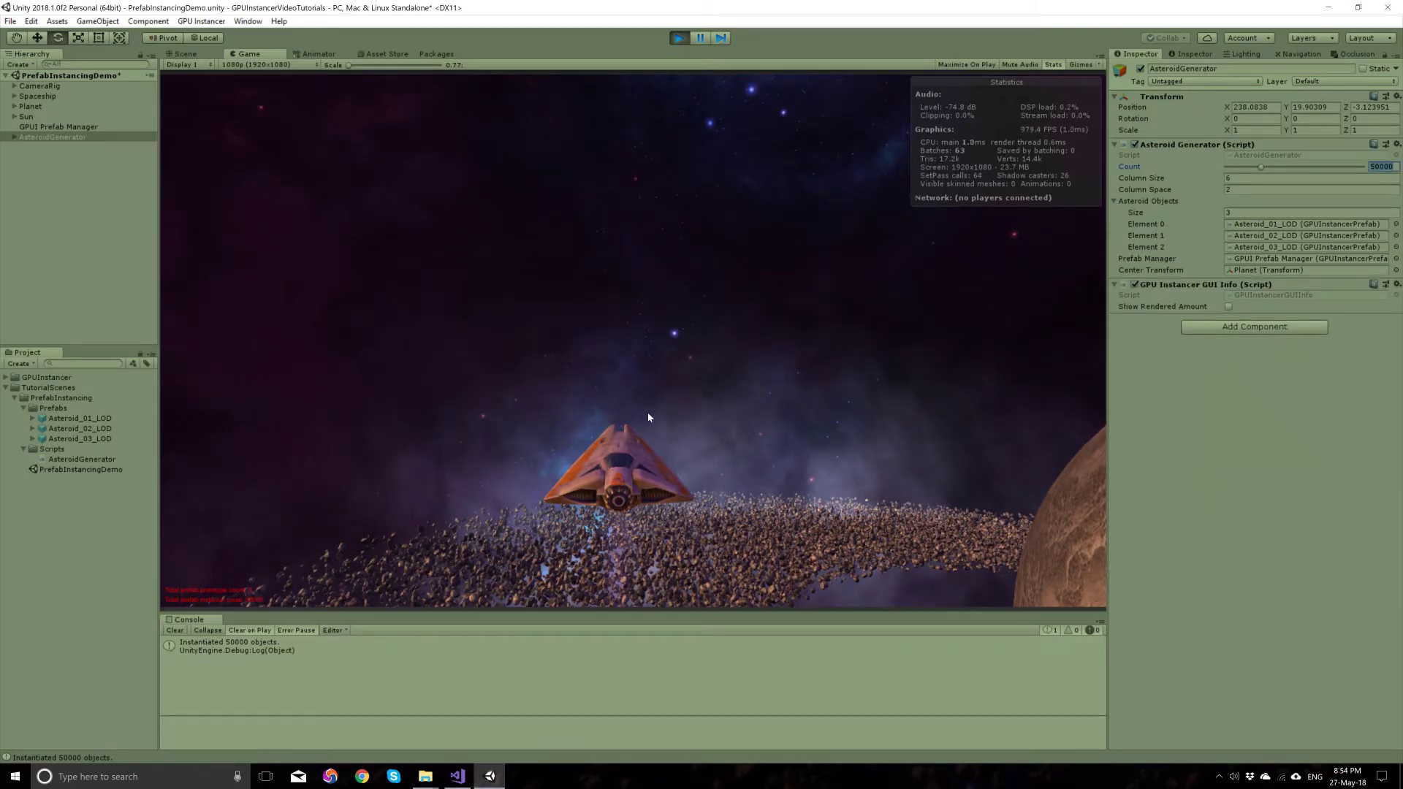